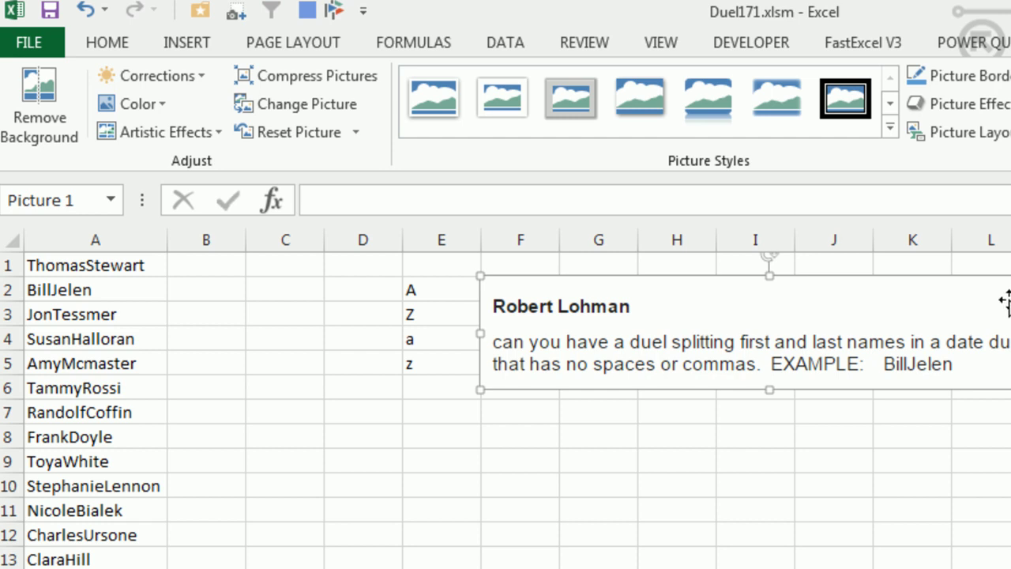
# Step: Move the question picture clear of the letter list and enter =CODE(E2) in cell F2
pyautogui.moveTo(988, 277); pyautogui.dragTo(1010, 386)
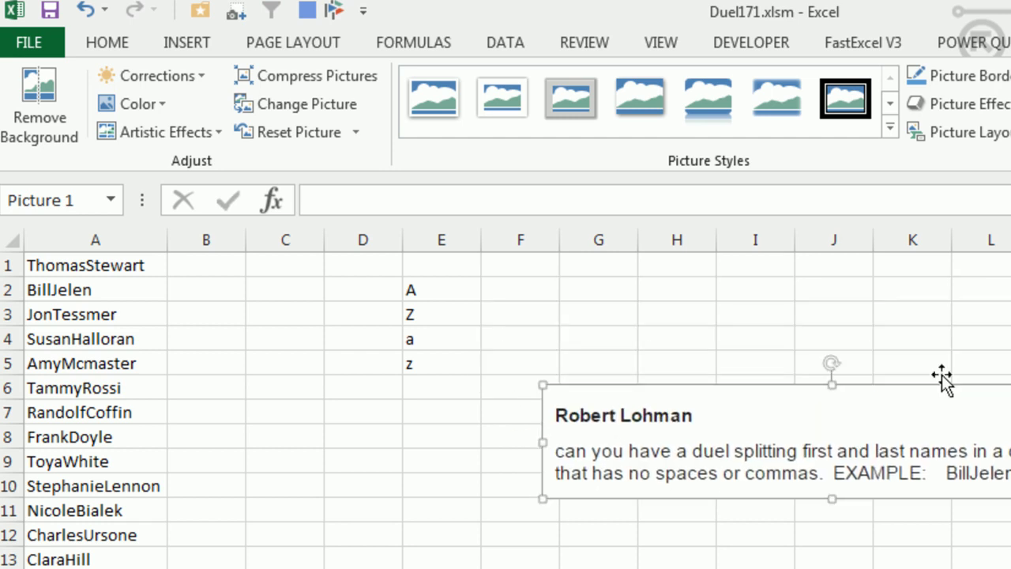
pyautogui.click(516, 289)
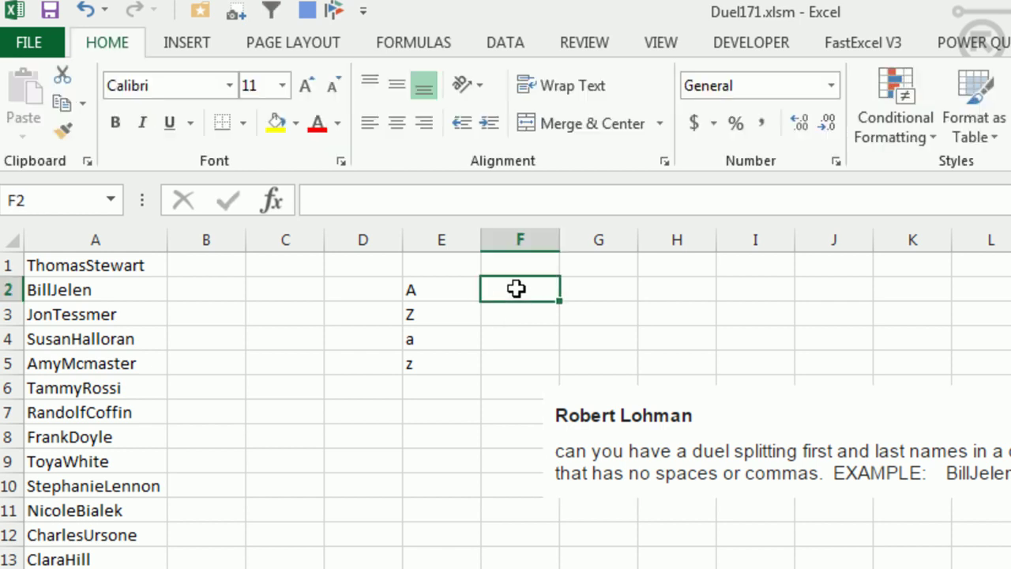
pyautogui.write('=code(')
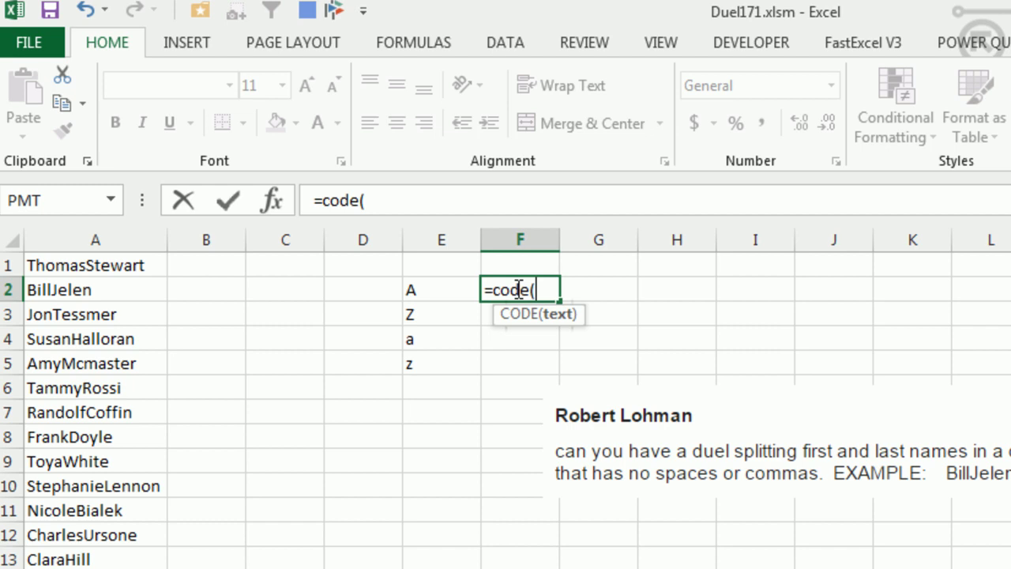
pyautogui.press('Left')
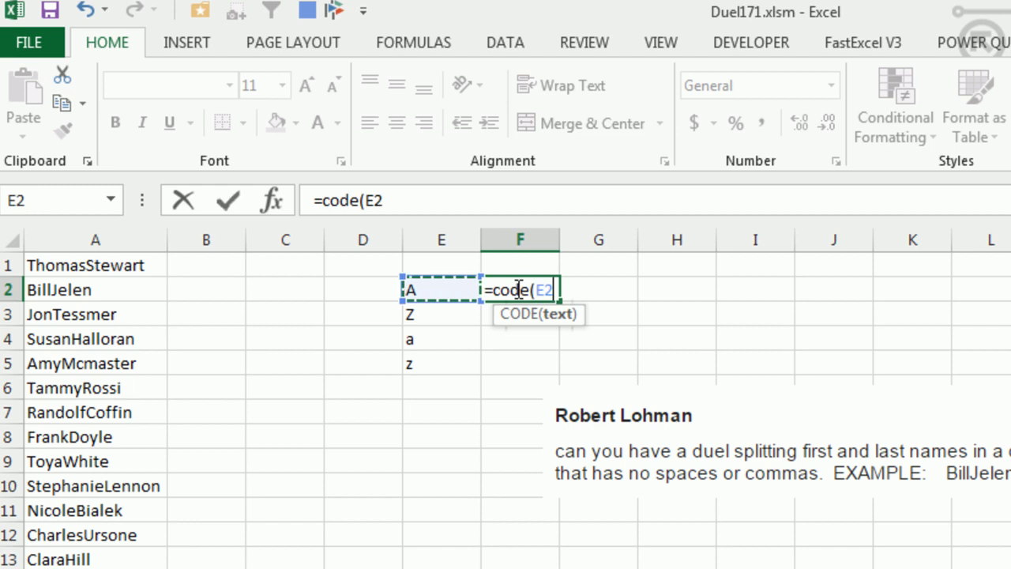
pyautogui.press('Return')
# Step: Copy the CODE formula from F2 into F3, F4 and F5 for the remaining letters
pyautogui.click(516, 289)
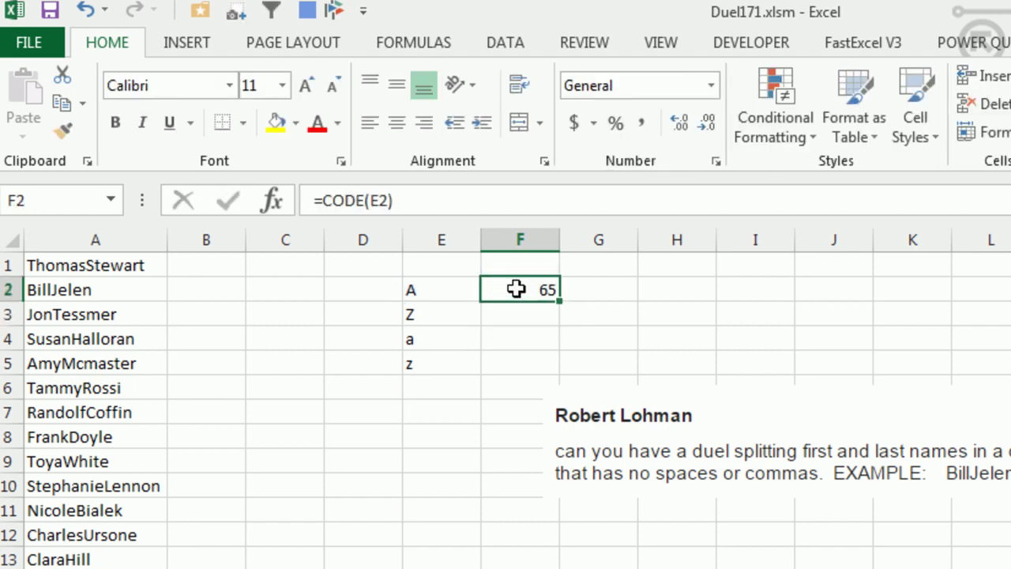
pyautogui.hotkey('ctrl', 'c')
pyautogui.press('Down')
pyautogui.hotkey('ctrl', 'v')
pyautogui.press('Down')
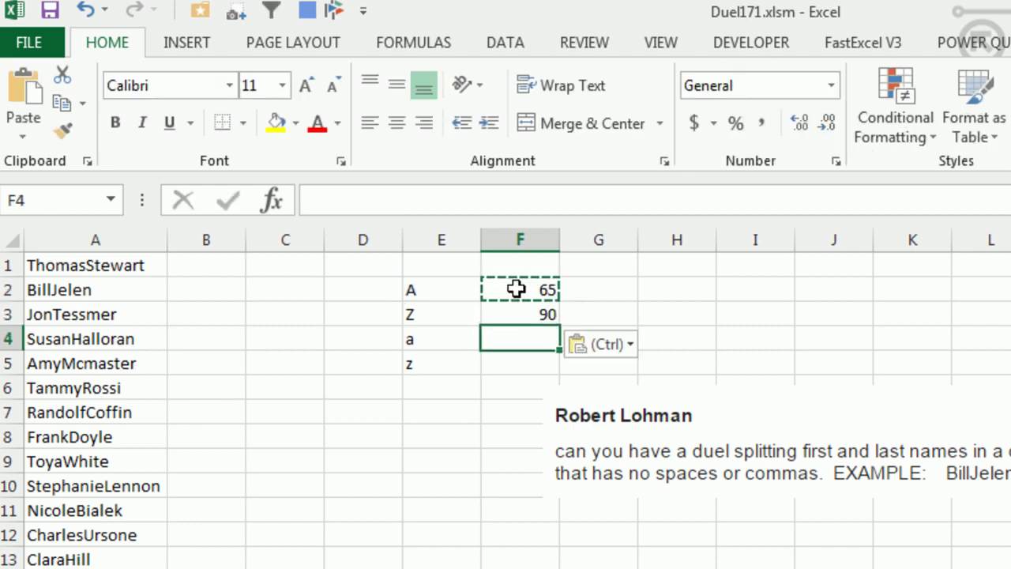
pyautogui.hotkey('ctrl', 'v')
pyautogui.press('Down')
pyautogui.hotkey('ctrl', 'v')
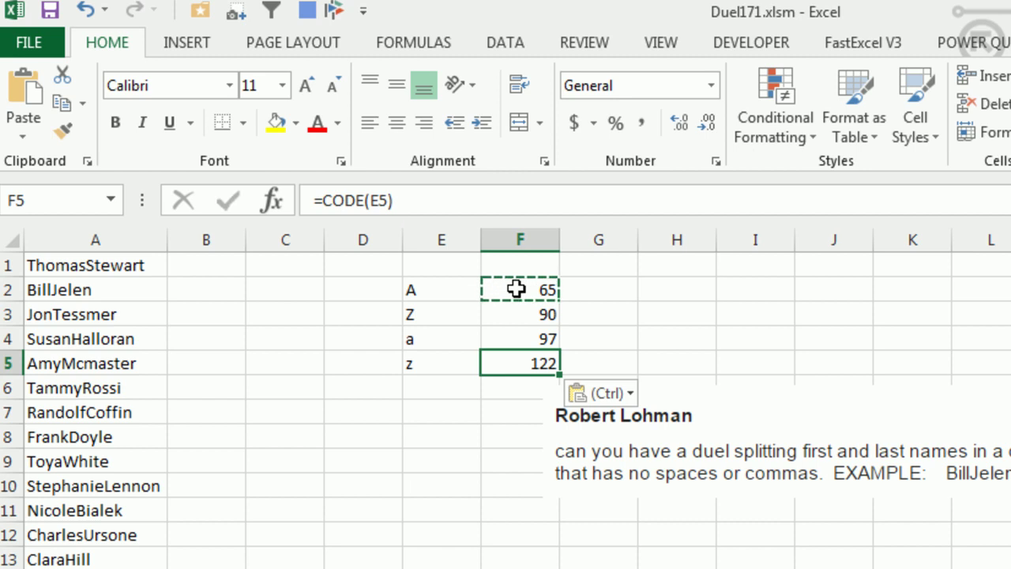
# Step: Select cell B1, examine the FindCap function code in Module1 of the Visual Basic editor, and return to the worksheet
pyautogui.press('Left')
pyautogui.press('Up')
pyautogui.press('Up')
pyautogui.press('Left')
pyautogui.press('Left')
pyautogui.press('Up')
pyautogui.press('Left')
pyautogui.press('Up')
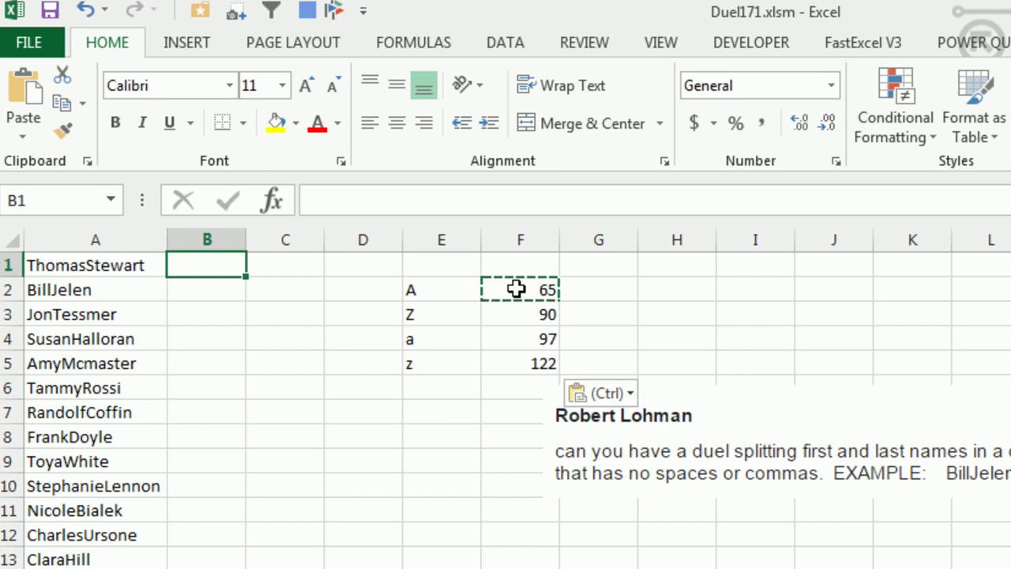
pyautogui.hotkey('alt', 'F11')
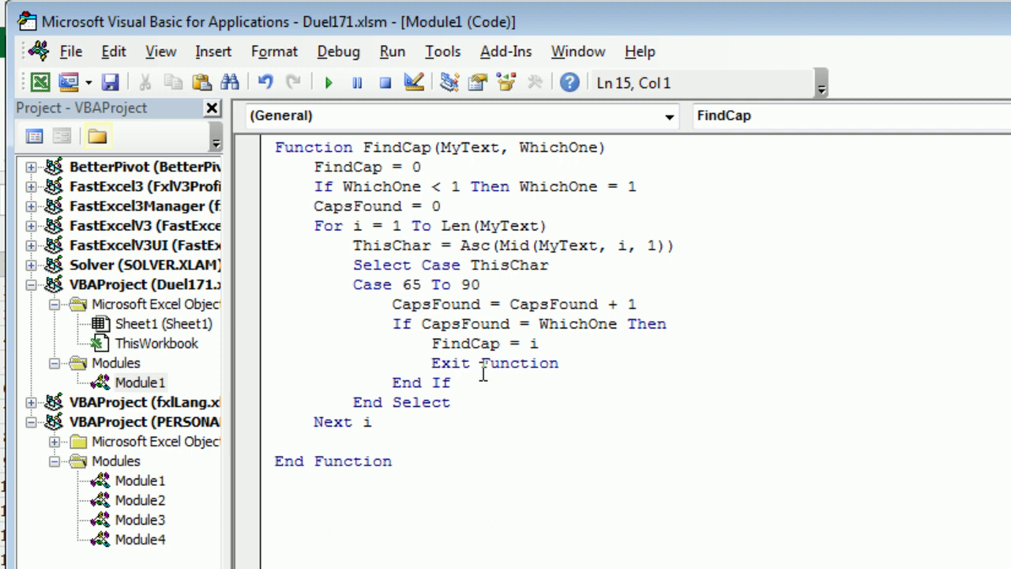
pyautogui.hotkey('alt', 'F11')
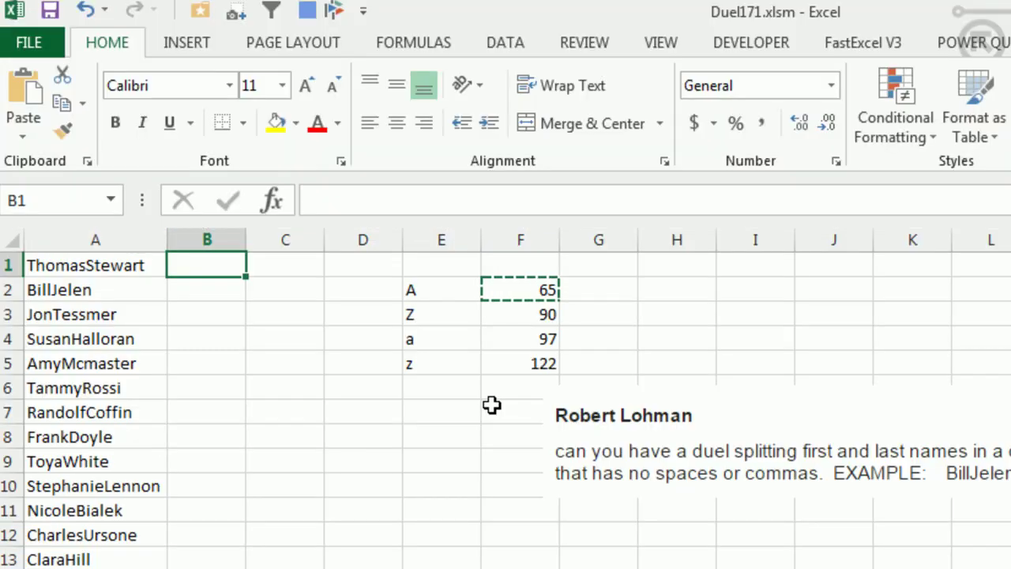
# Step: Enter =findCap(A1,2) in B1 to locate the second capital letter, and fill it down beside all names
pyautogui.write('=find')
pyautogui.press('Down')
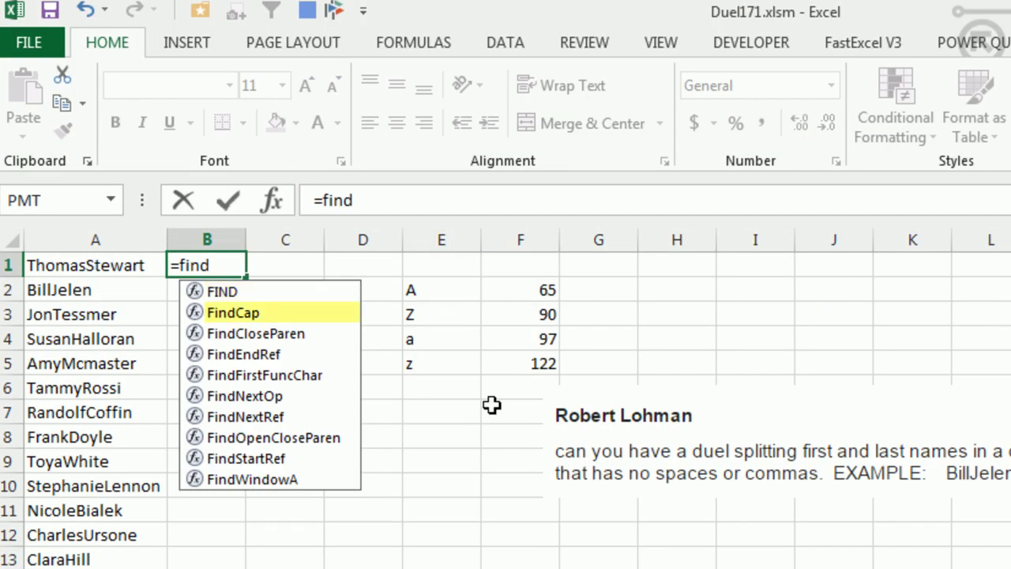
pyautogui.press('Tab')
pyautogui.press('Left')
pyautogui.write(',2)')
pyautogui.hotkey('ctrl', 'Return')
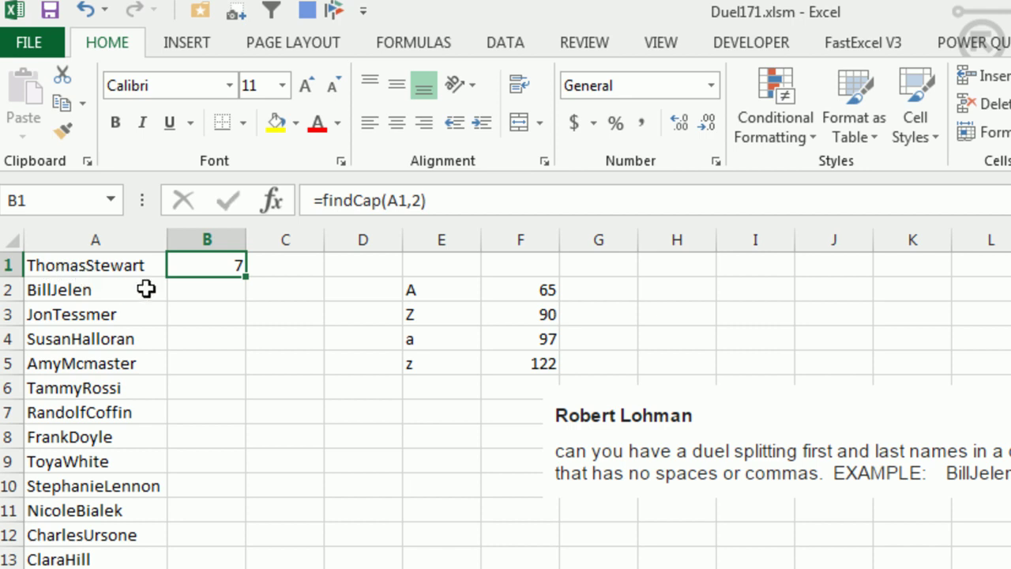
pyautogui.doubleClick(245, 276)
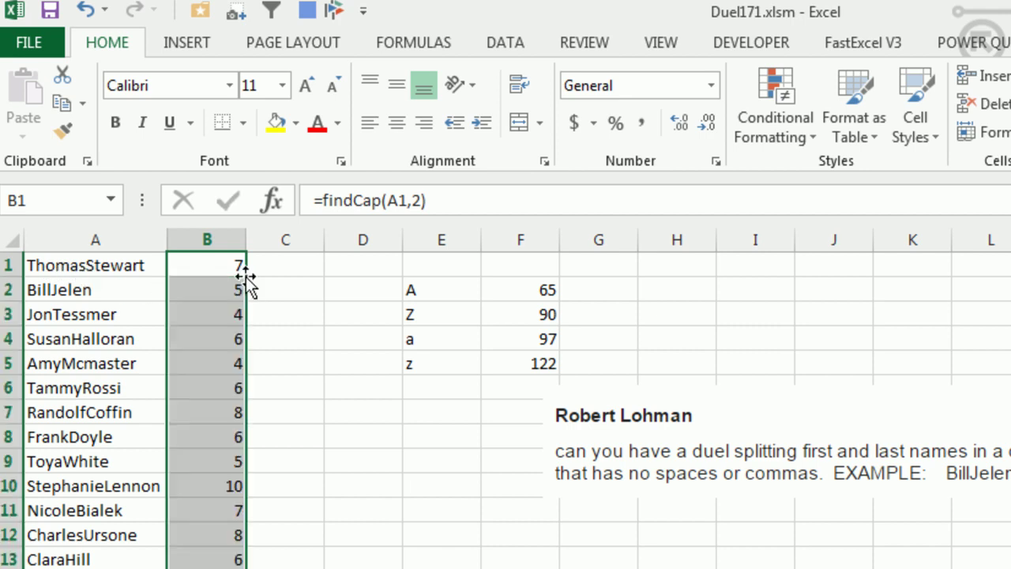
# Step: Extract the first names with =LEFT(A1,B1-1) in C1 and fill the formula down the column
pyautogui.click(277, 267)
pyautogui.write('=')
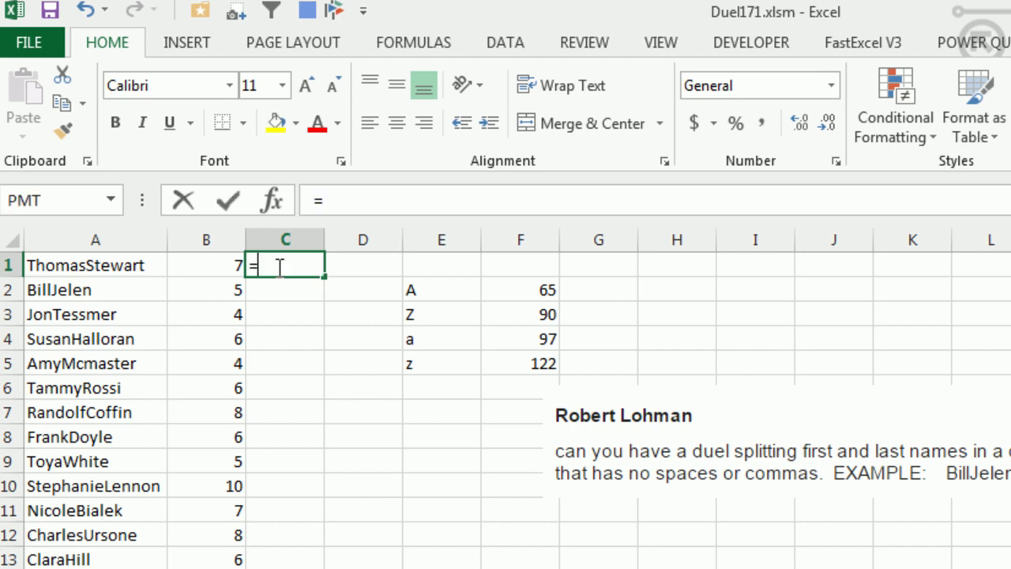
pyautogui.write('LEFT(')
pyautogui.press('Left')
pyautogui.press('Left')
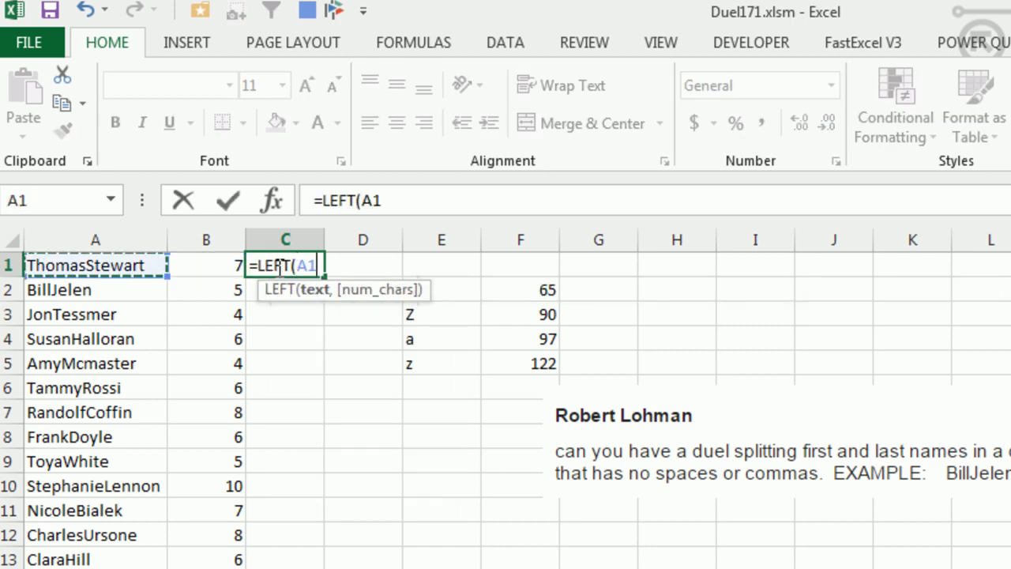
pyautogui.write(',')
pyautogui.press('Left')
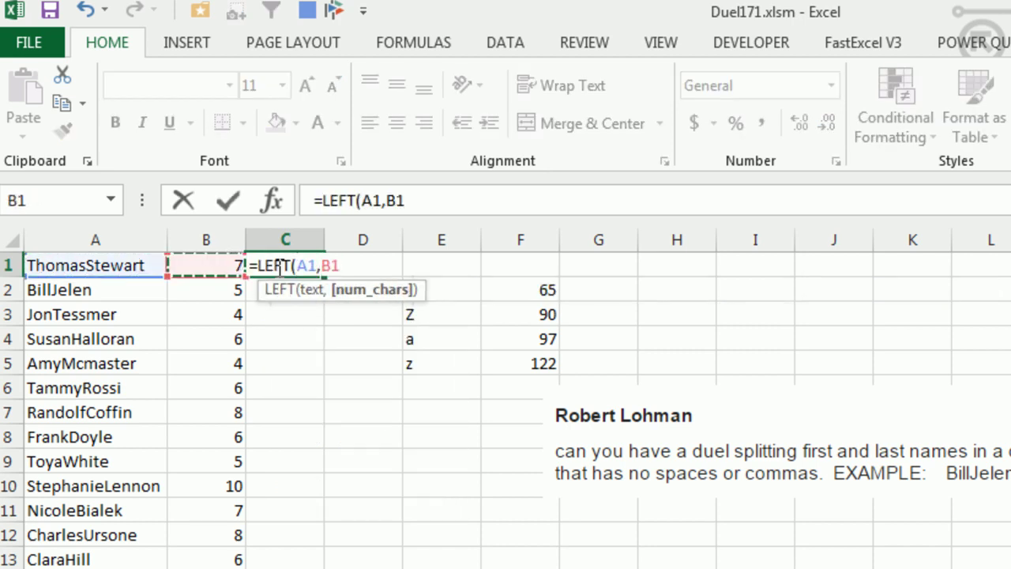
pyautogui.write('-1)')
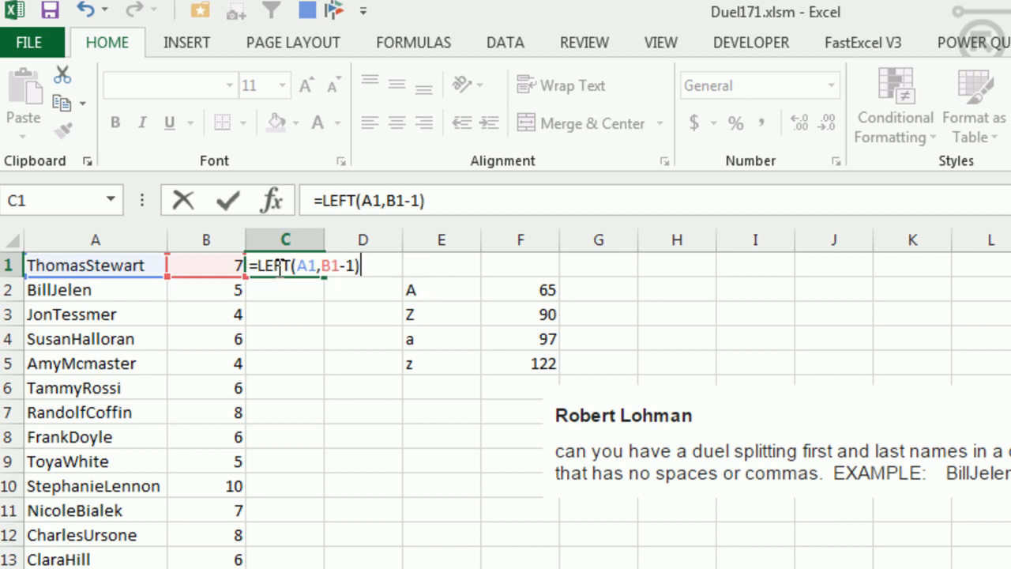
pyautogui.hotkey('ctrl', 'Return')
pyautogui.doubleClick(323, 277)
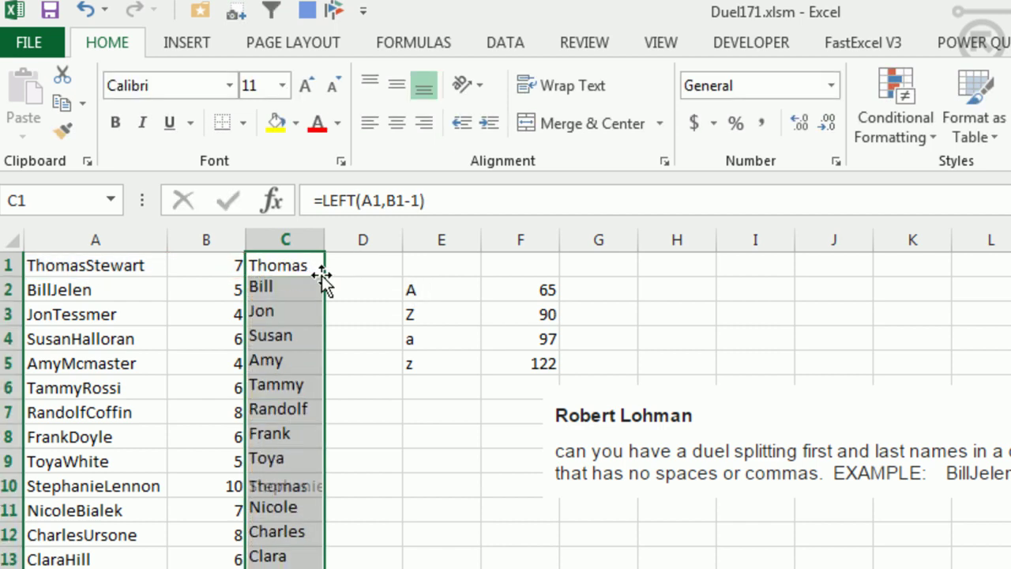
# Step: Extract the last names with =MID(A1,B1,50) in D1 and fill the formula down the column
pyautogui.press('Right')
pyautogui.write('=MID(')
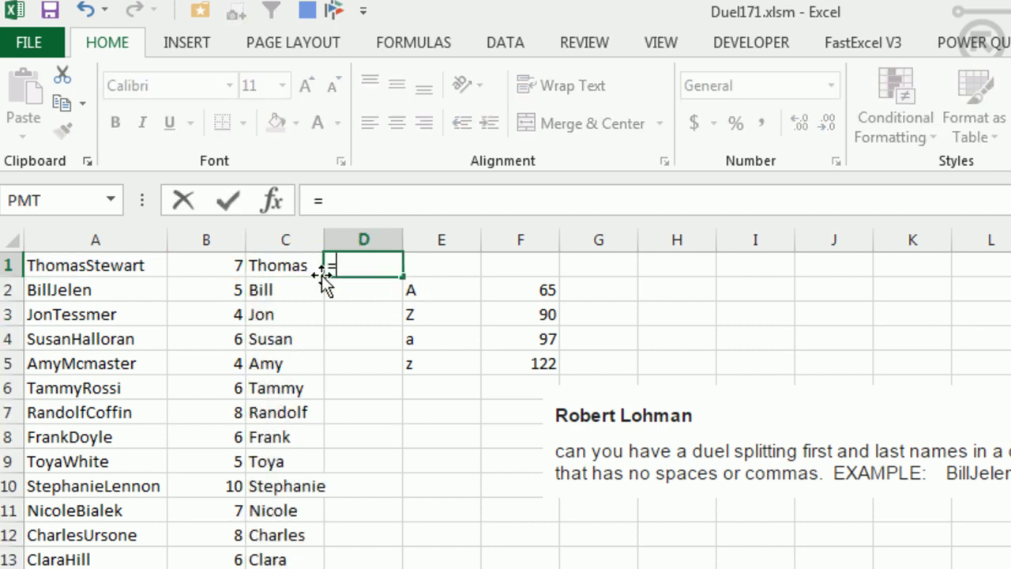
pyautogui.press('Left')
pyautogui.press('Left')
pyautogui.press('Left')
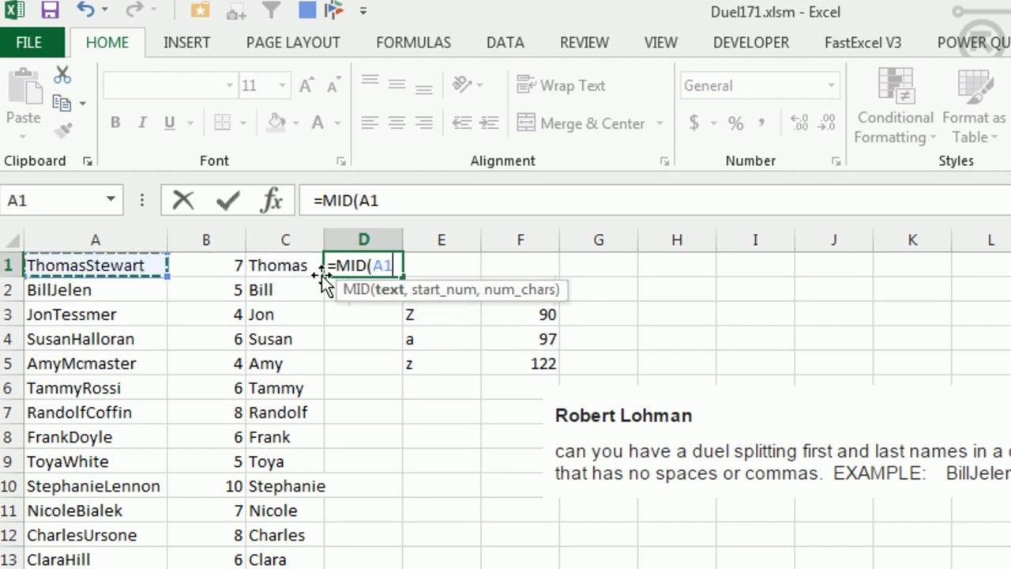
pyautogui.write(',')
pyautogui.press('Left')
pyautogui.press('Left')
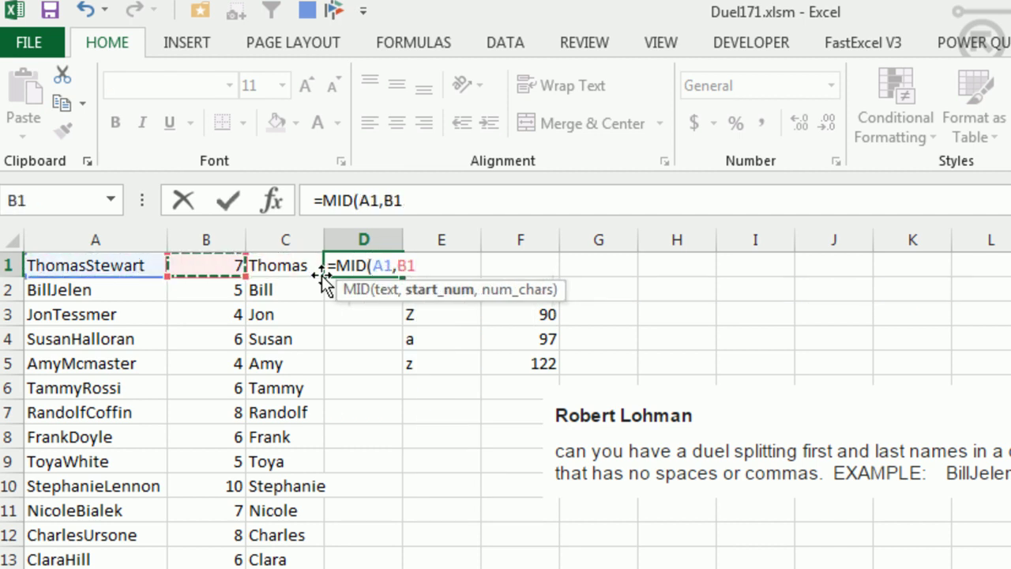
pyautogui.write(',')
pyautogui.write('50)')
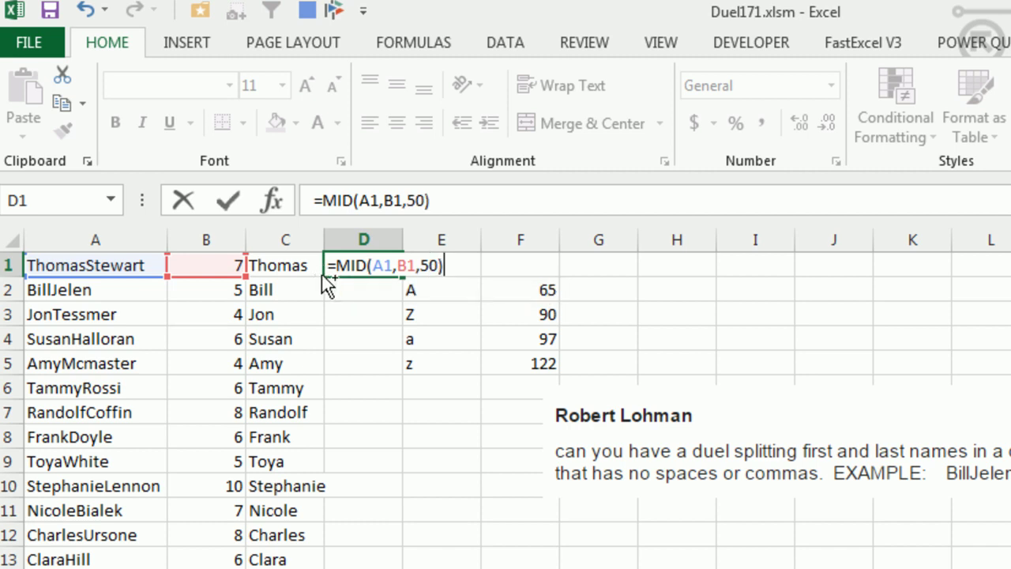
pyautogui.hotkey('ctrl', 'Return')
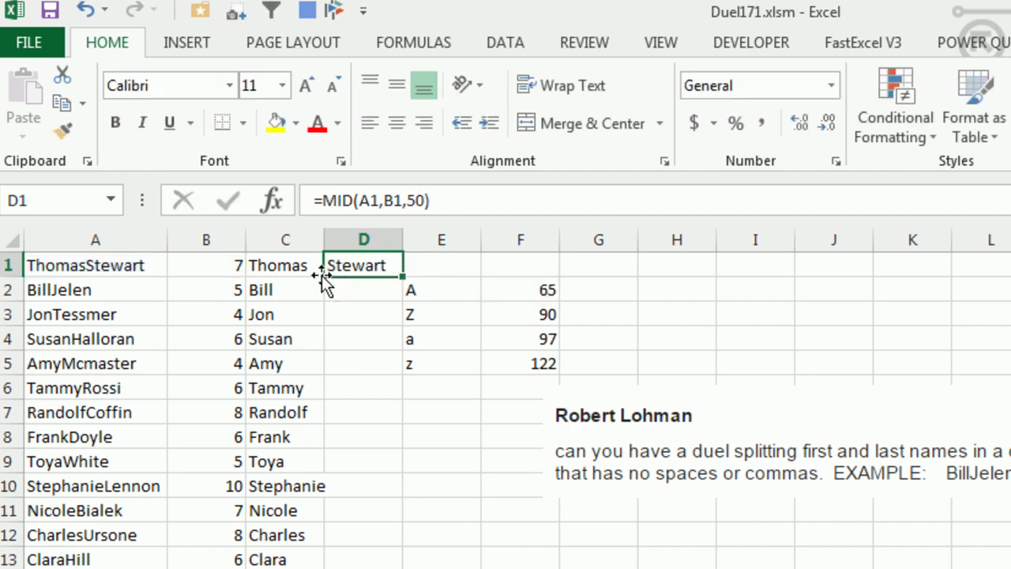
pyautogui.doubleClick(403, 276)
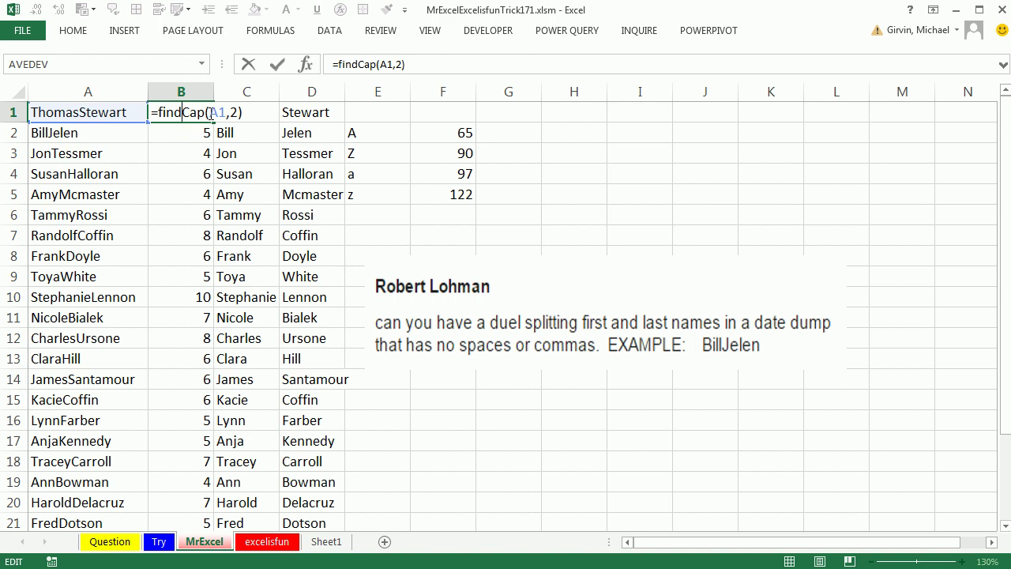
# Step: On the excelisfun sheet, enter =RIGHT(A2,LEN(A2)-1) in B2 to strip the first character from the name
pyautogui.hotkey('ctrl', 'Return')
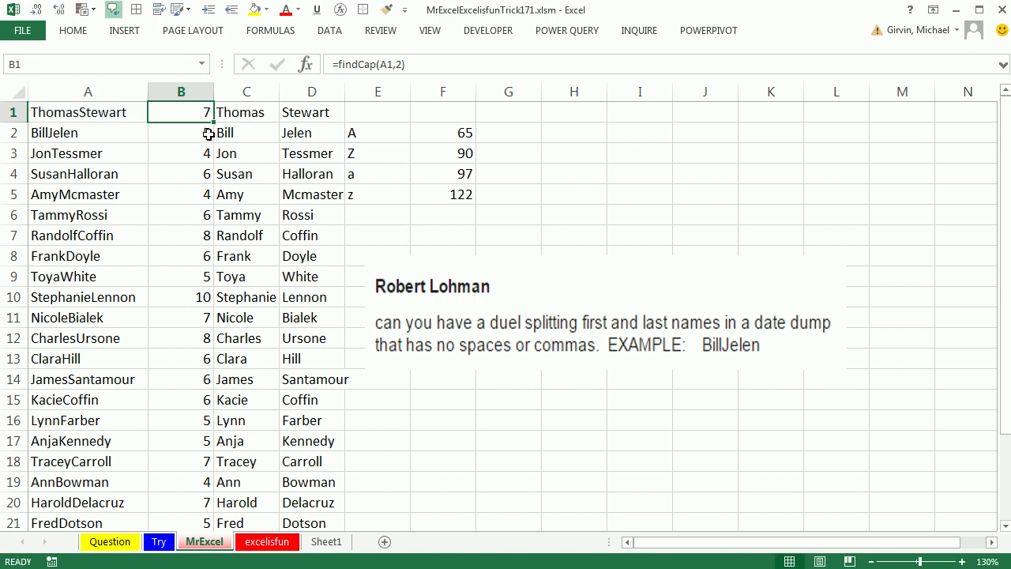
pyautogui.click(274, 543)
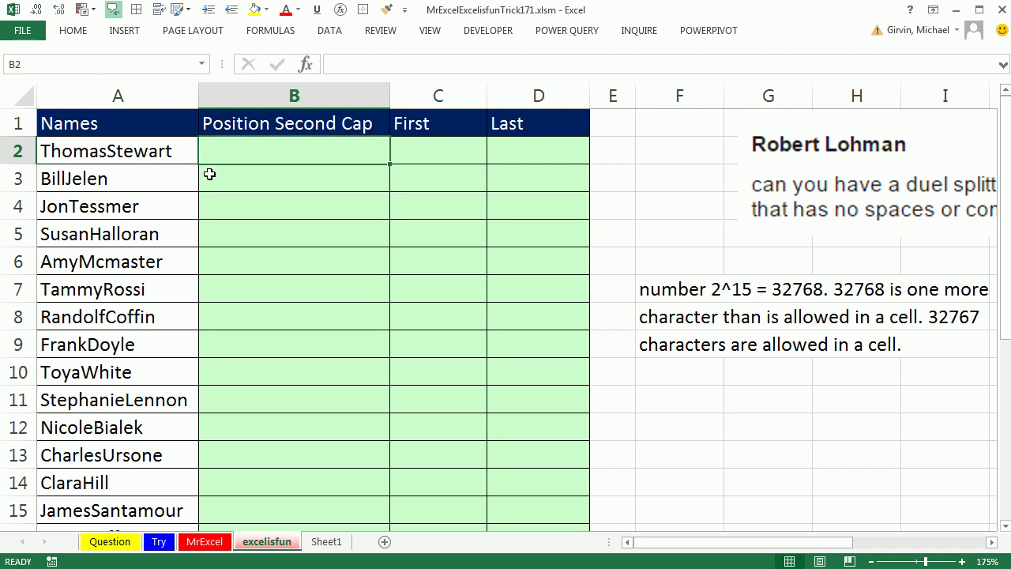
pyautogui.write('=right')
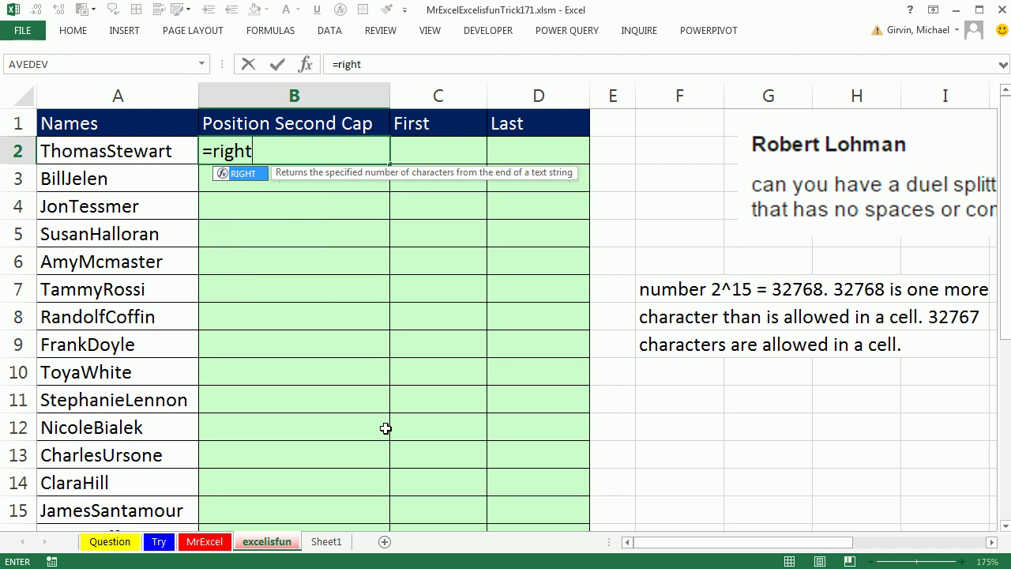
pyautogui.press('Tab')
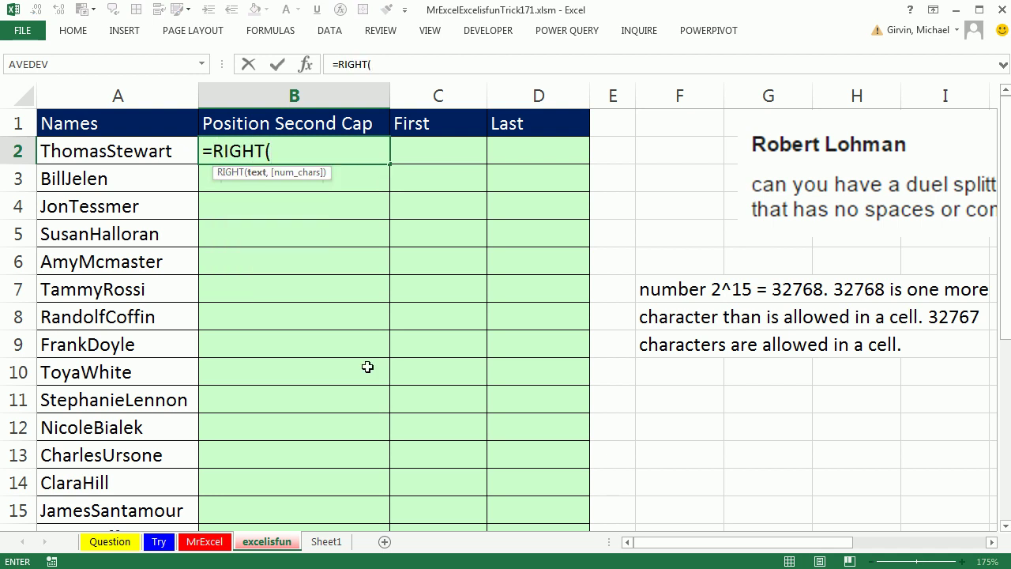
pyautogui.click(134, 152)
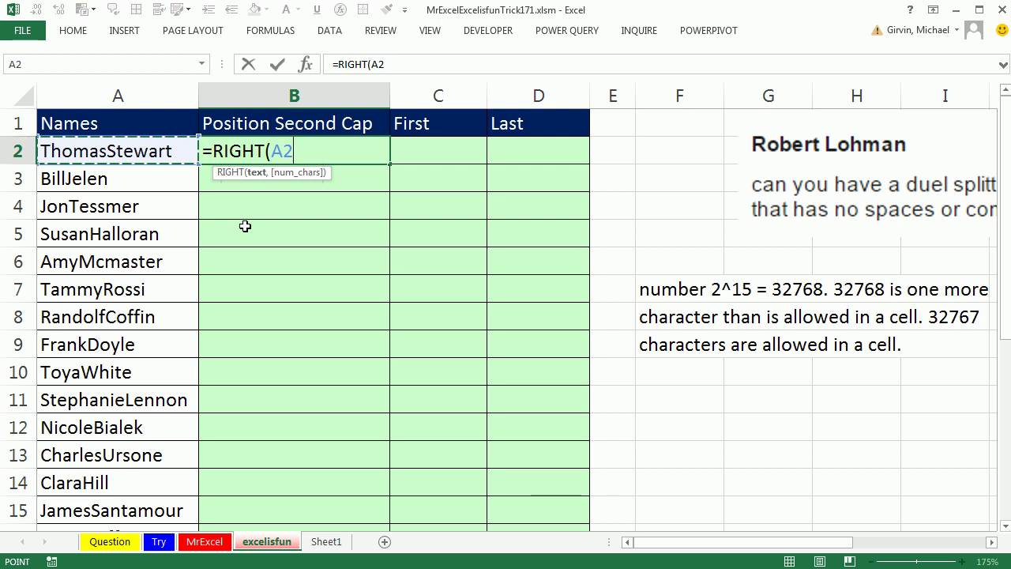
pyautogui.write(',len')
pyautogui.press('Tab')
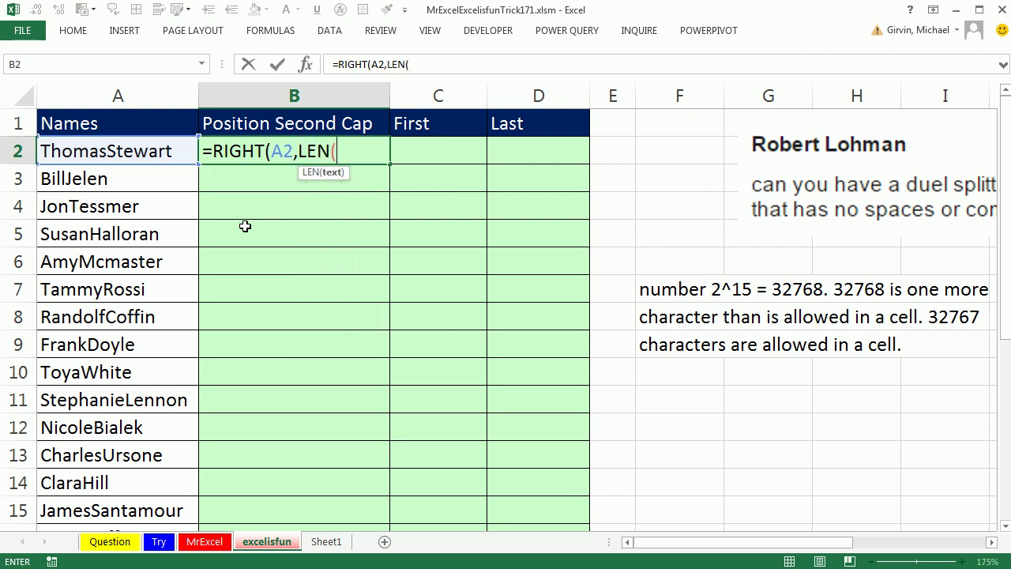
pyautogui.click(150, 155)
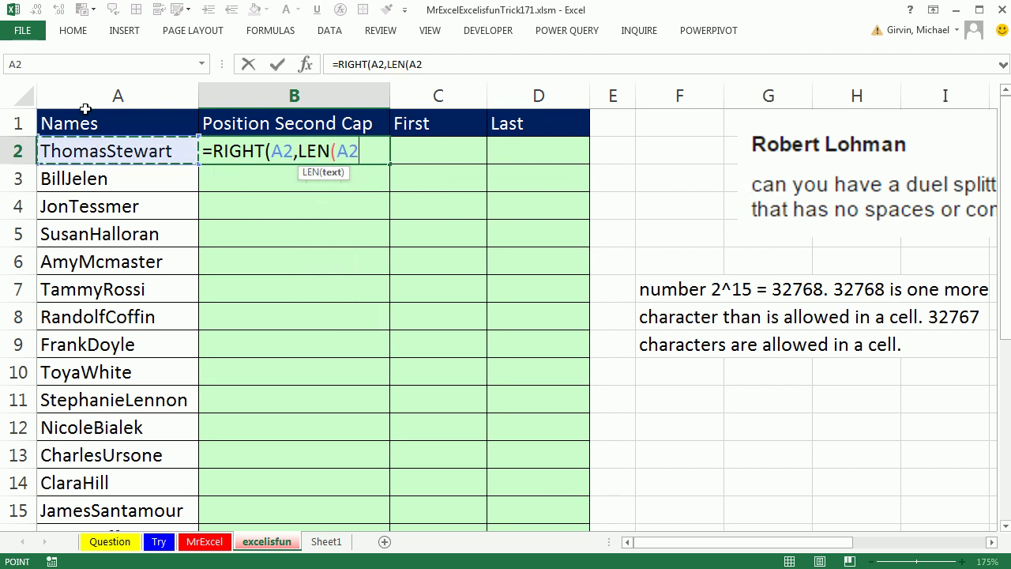
pyautogui.write(')-1)')
pyautogui.hotkey('ctrl', 'Return')
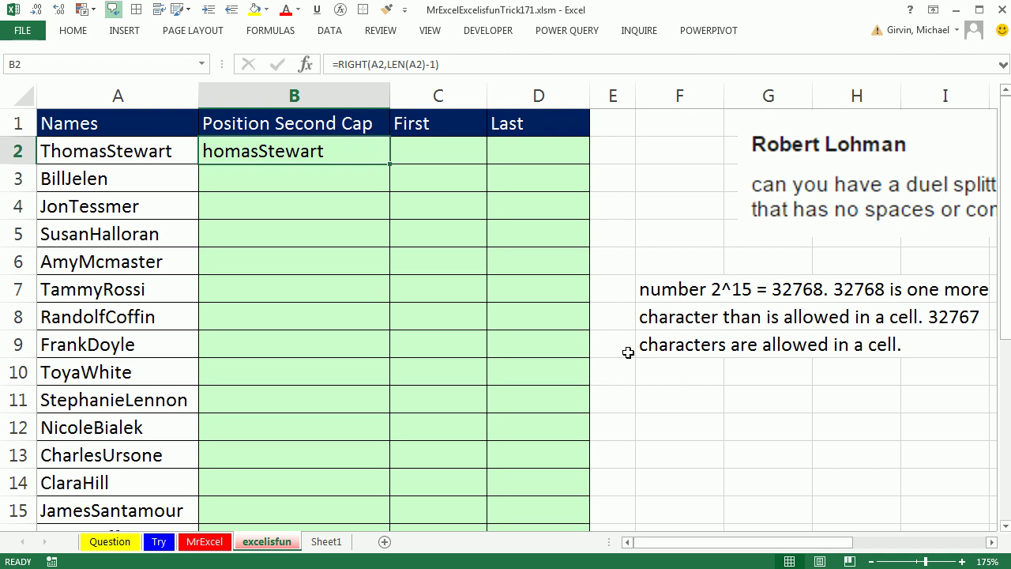
# Step: Enter =CHAR(65) in cell E1 to return the character for that code
pyautogui.click(603, 124)
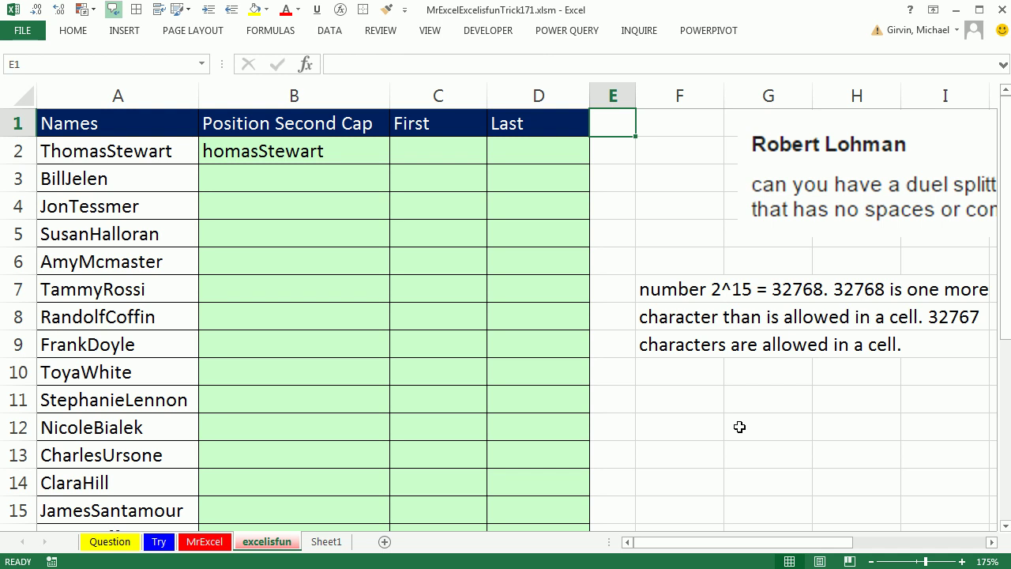
pyautogui.write('=ch')
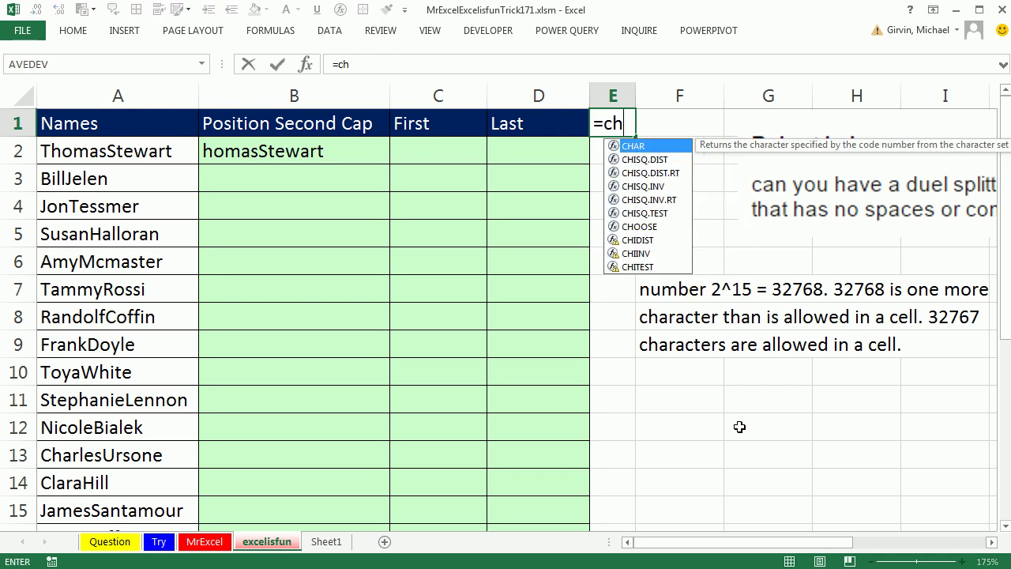
pyautogui.press('Tab')
pyautogui.write('65)')
pyautogui.hotkey('ctrl', 'Return')
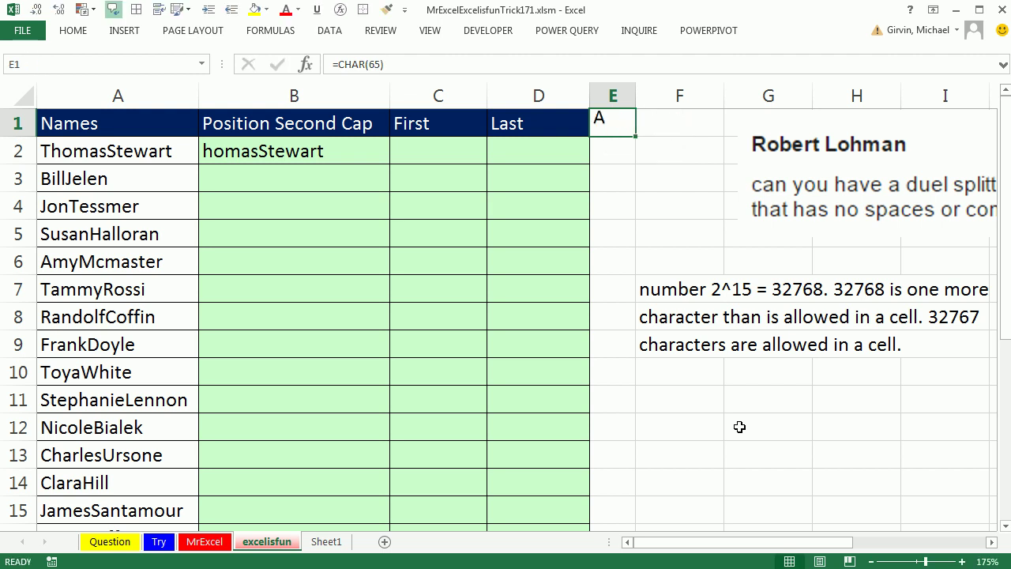
# Step: Change the formula in E1 to =CHAR(64+ROW()) so the character code increases with each row
pyautogui.doubleClick(615, 132)
pyautogui.click(674, 122)
pyautogui.press('BackSpace')
pyautogui.write('4')
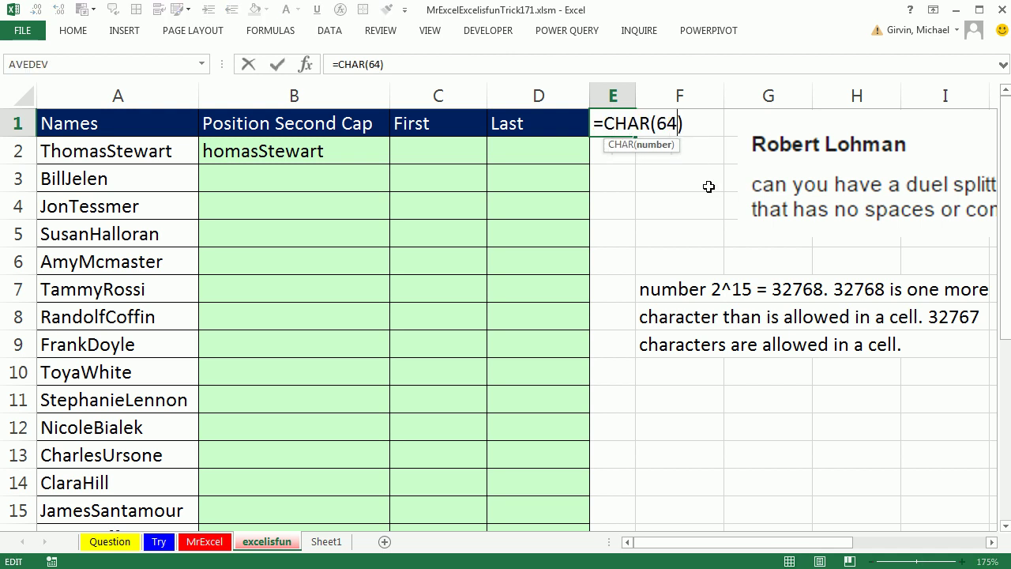
pyautogui.write('+ro')
pyautogui.press('Tab')
pyautogui.write(')')
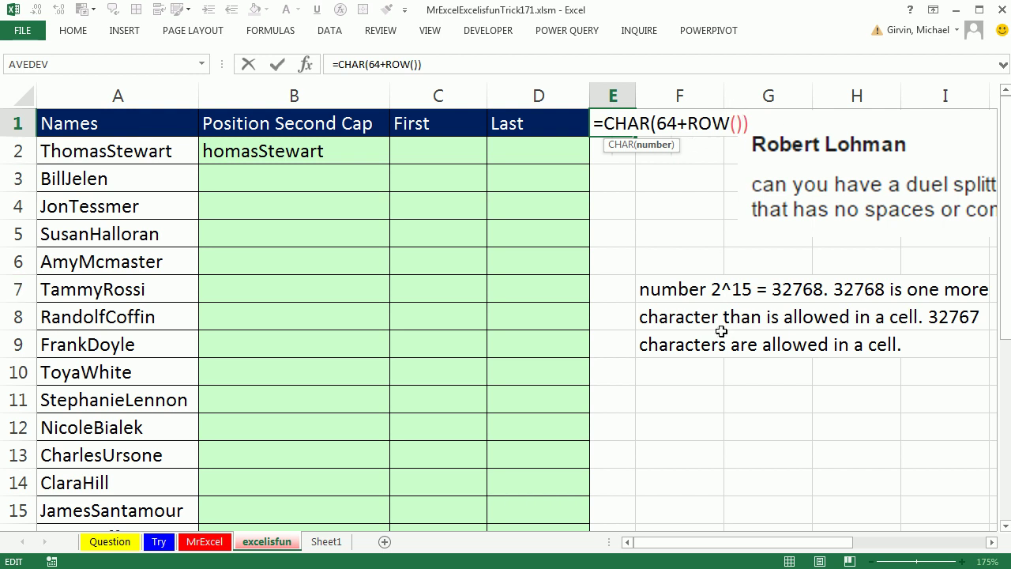
pyautogui.write(')')
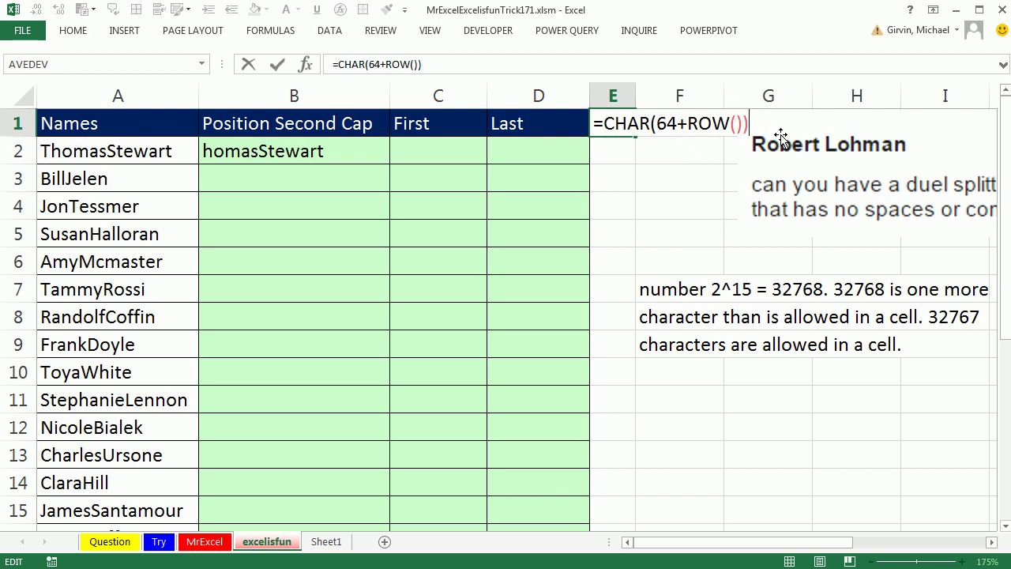
pyautogui.write(')')
pyautogui.hotkey('ctrl', 'Return')
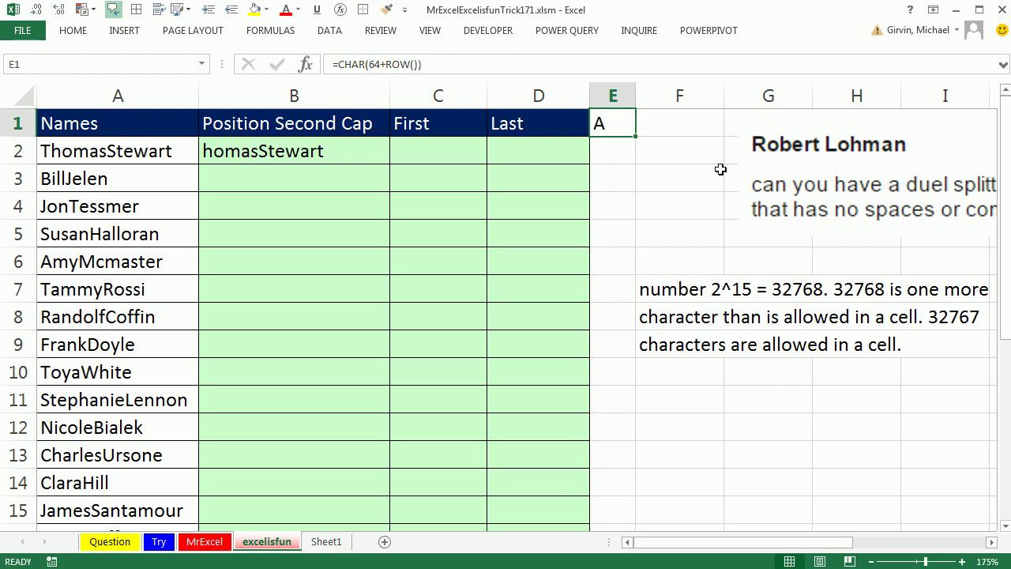
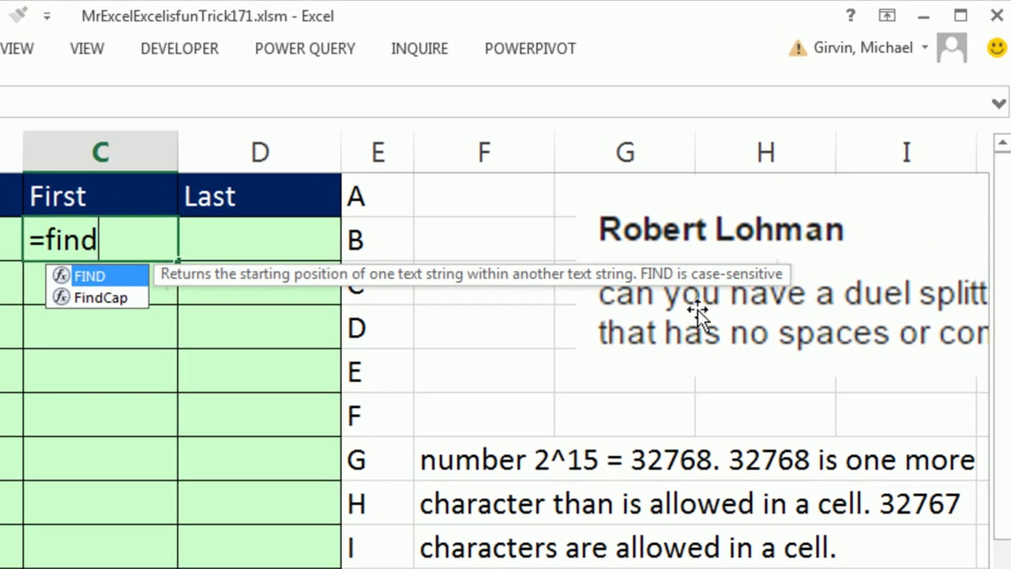
# Step: Give the FIND formula in C2 the range E1:E26 as find_text and convert it to a hard-coded array of capital letters
pyautogui.press('Tab')
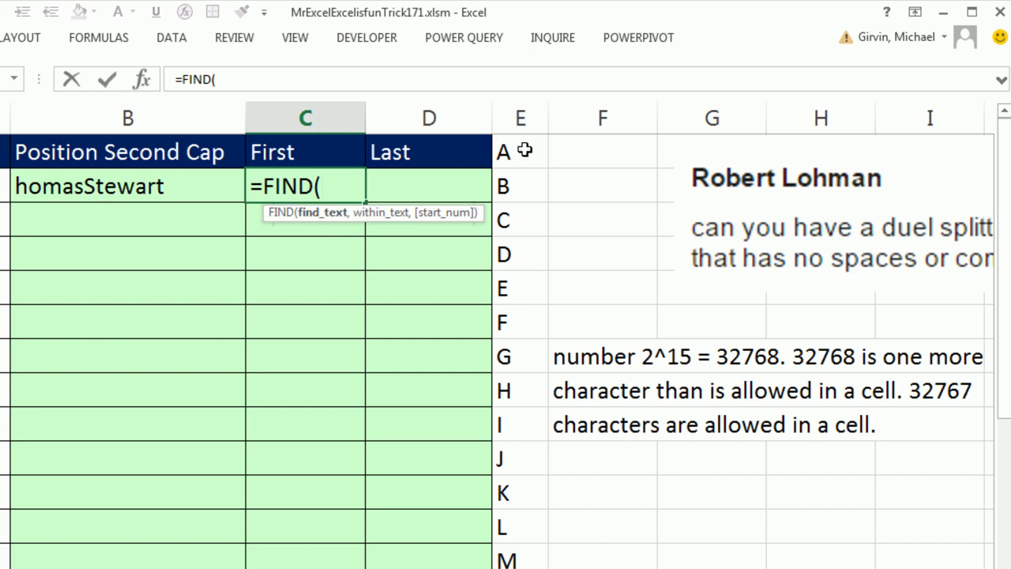
pyautogui.click(498, 154)
pyautogui.hotkey('ctrl', 'shift', 'Down')
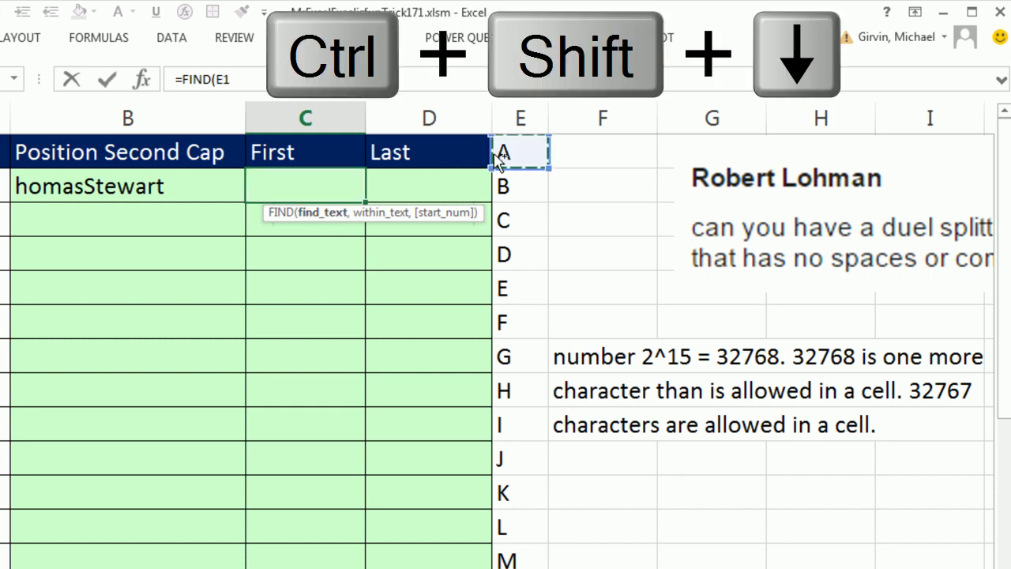
pyautogui.hotkey('ctrl', 'BackSpace')
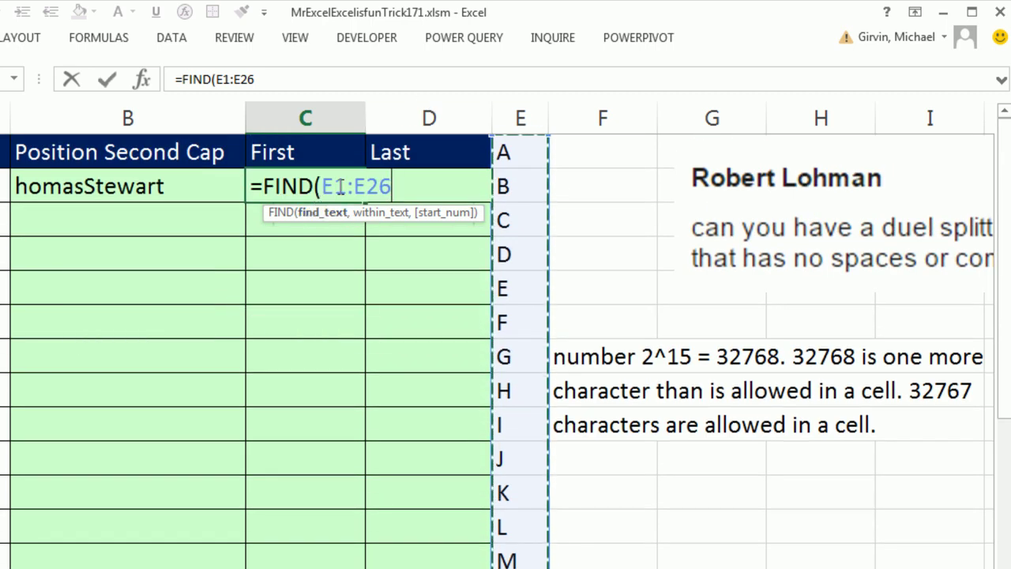
pyautogui.click(316, 222)
pyautogui.press('F9')
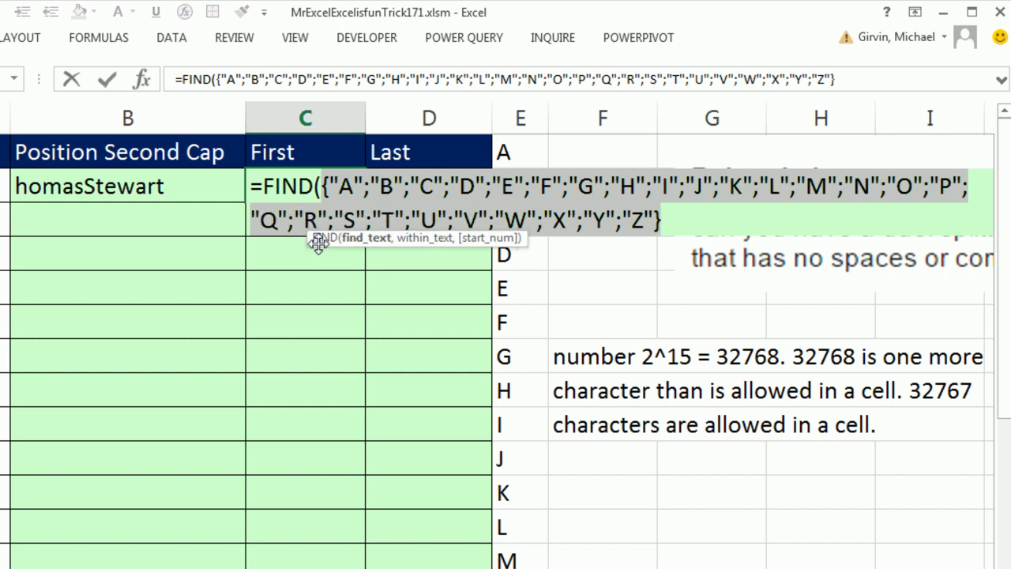
# Step: Complete the FIND function in C2 with B2 as the text to search within
pyautogui.moveTo(310, 233); pyautogui.dragTo(326, 253)
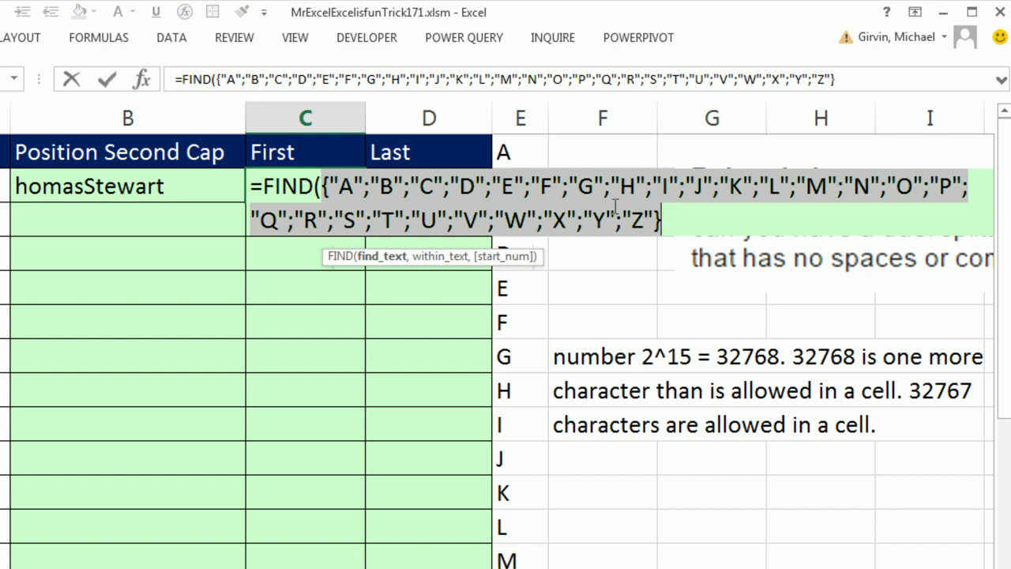
pyautogui.click(679, 230)
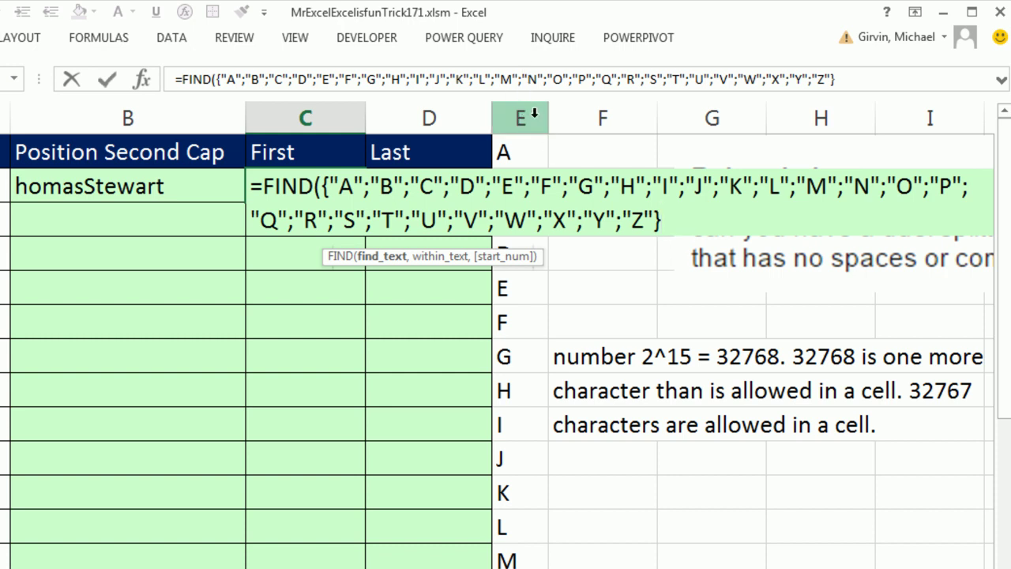
pyautogui.click(384, 256)
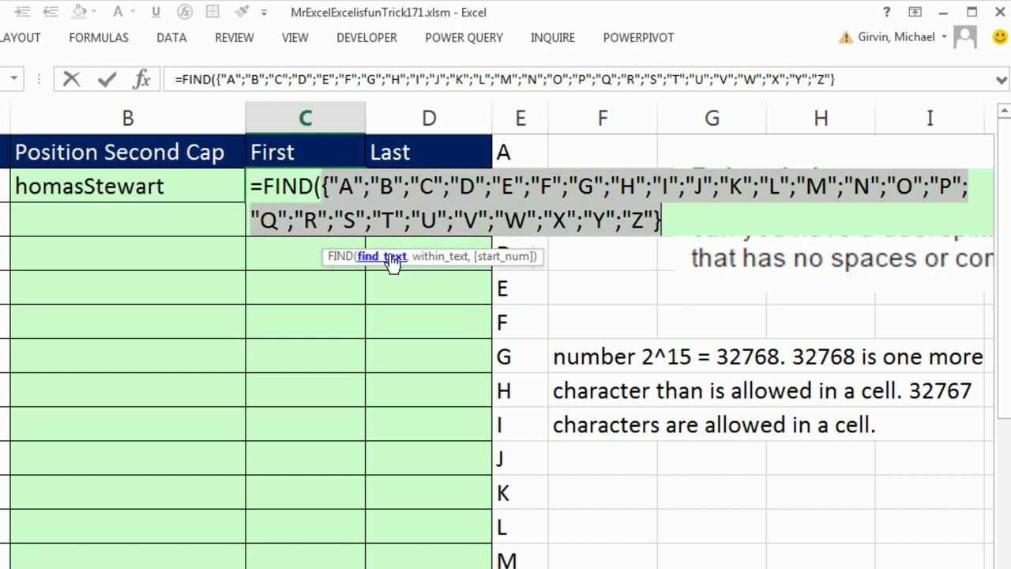
pyautogui.click(668, 224)
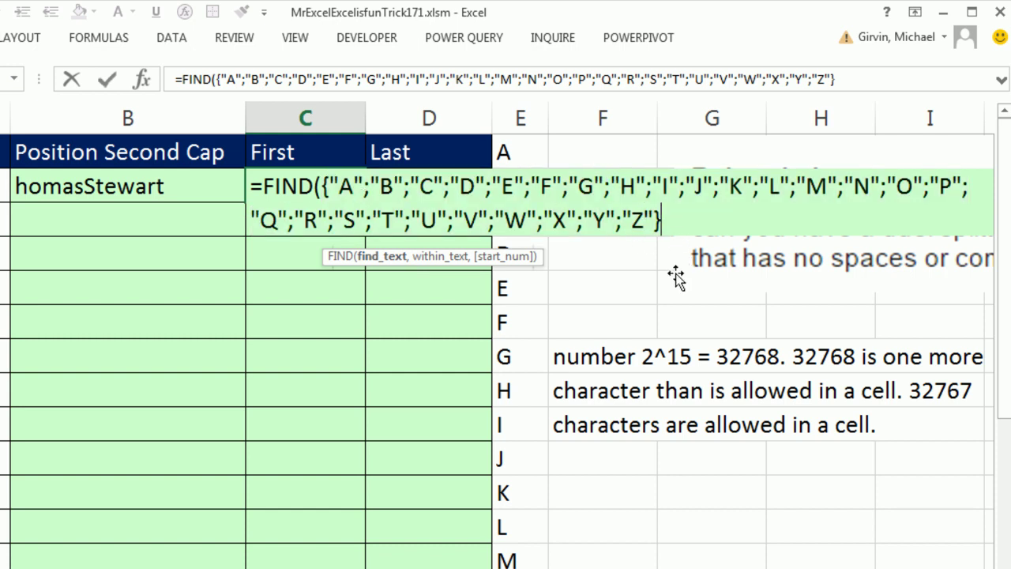
pyautogui.write(',')
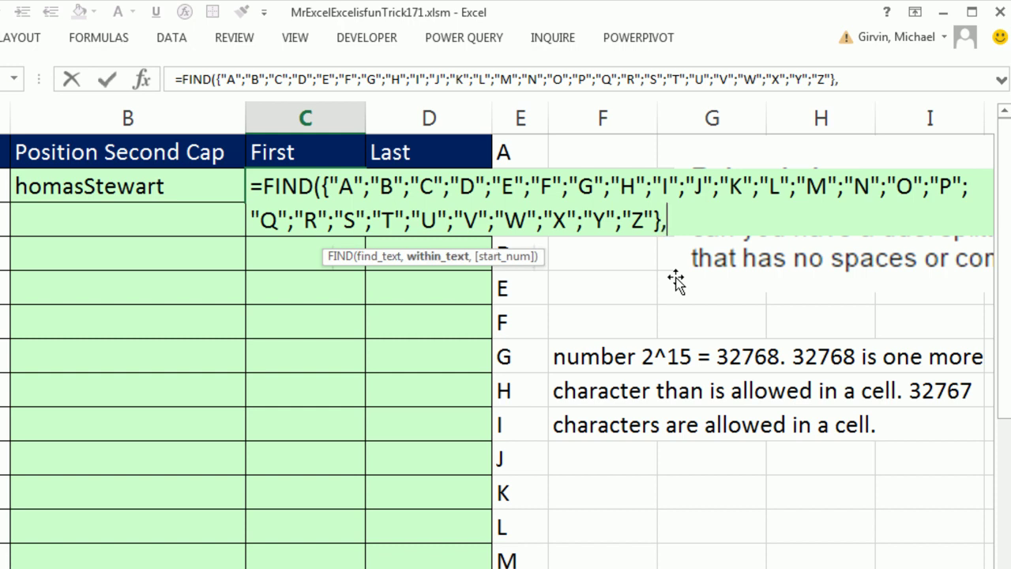
pyautogui.click(159, 192)
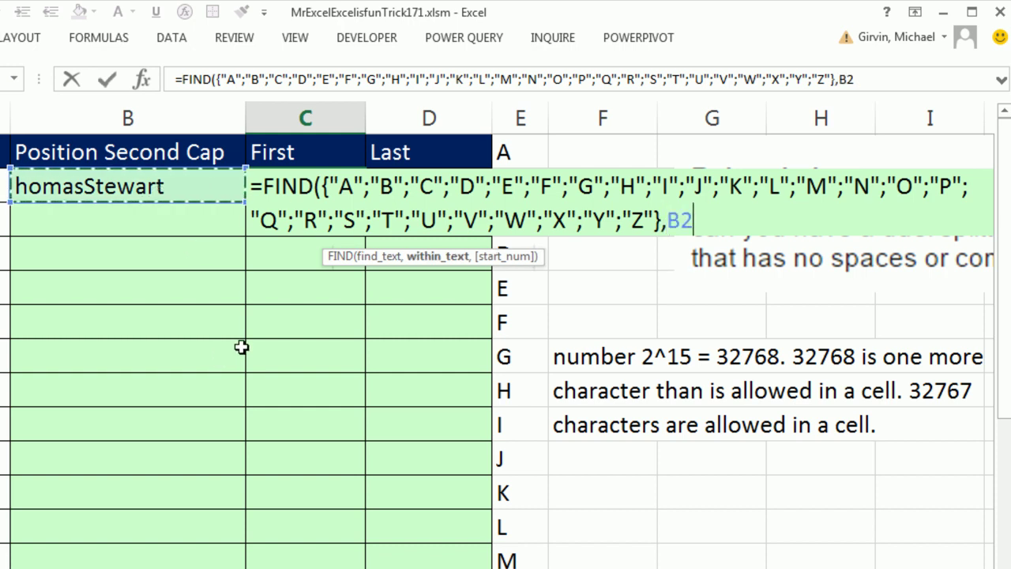
pyautogui.write(')')
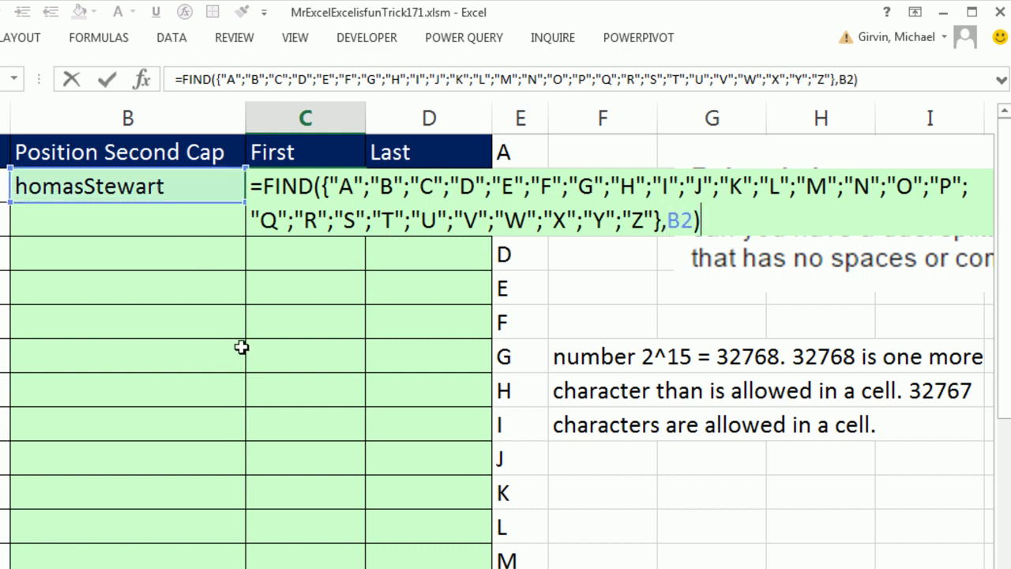
# Step: Evaluate the whole FIND expression in C2 to examine its result array, and restore the formula
pyautogui.click(613, 218)
pyautogui.click(378, 257)
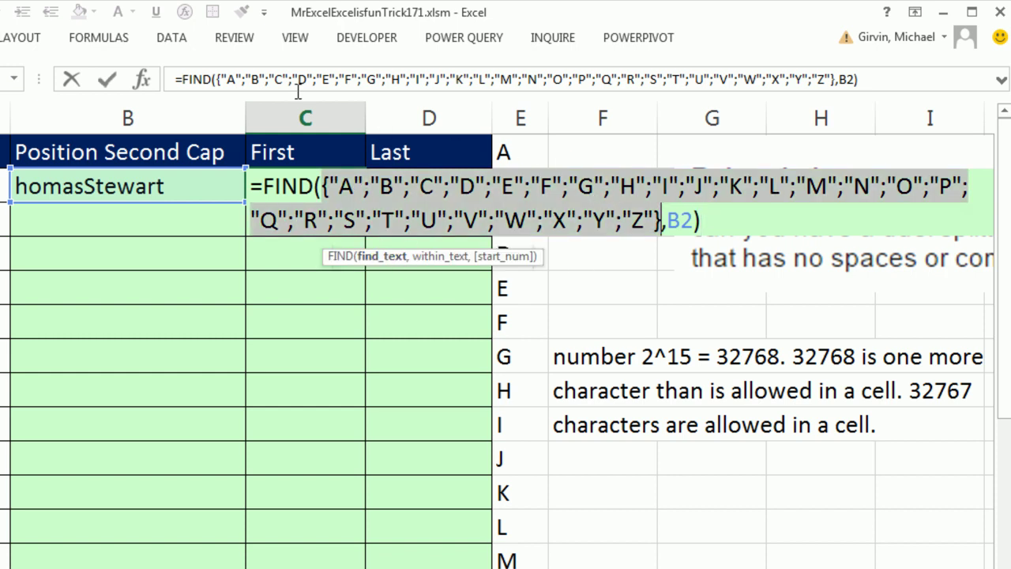
pyautogui.click(720, 224)
pyautogui.moveTo(720, 223); pyautogui.dragTo(7, 120)
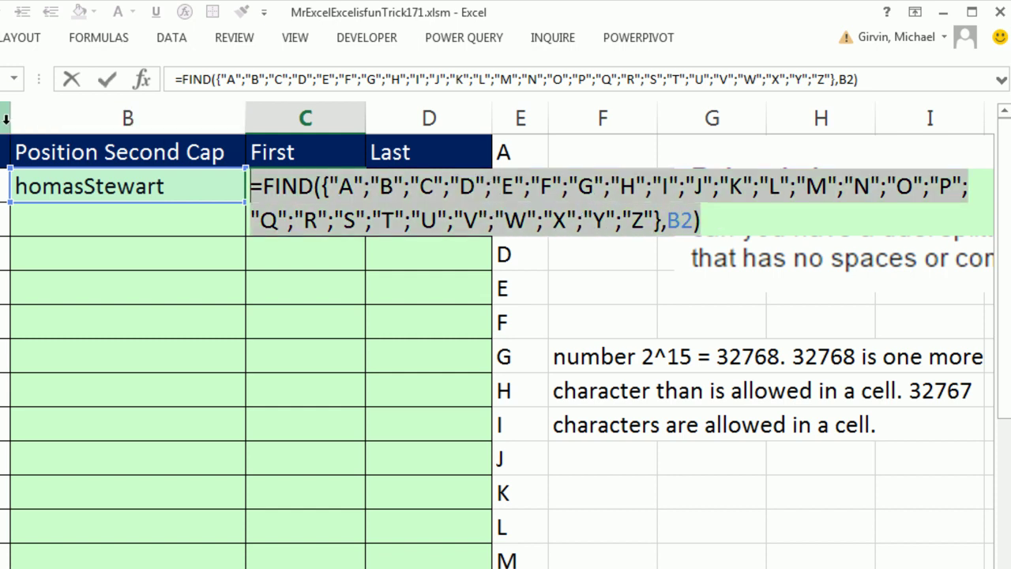
pyautogui.press('F9')
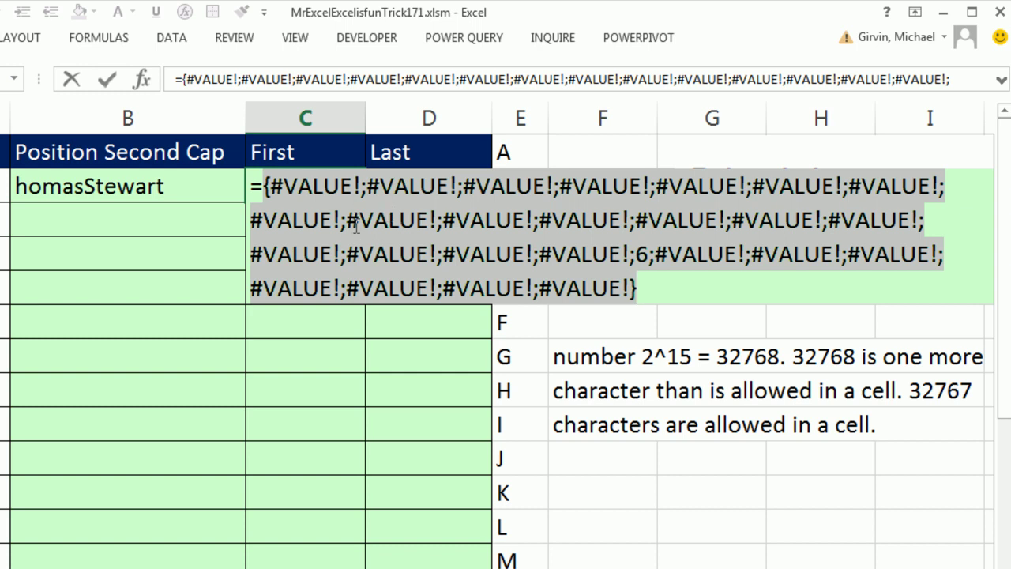
pyautogui.hotkey('ctrl', 'z')
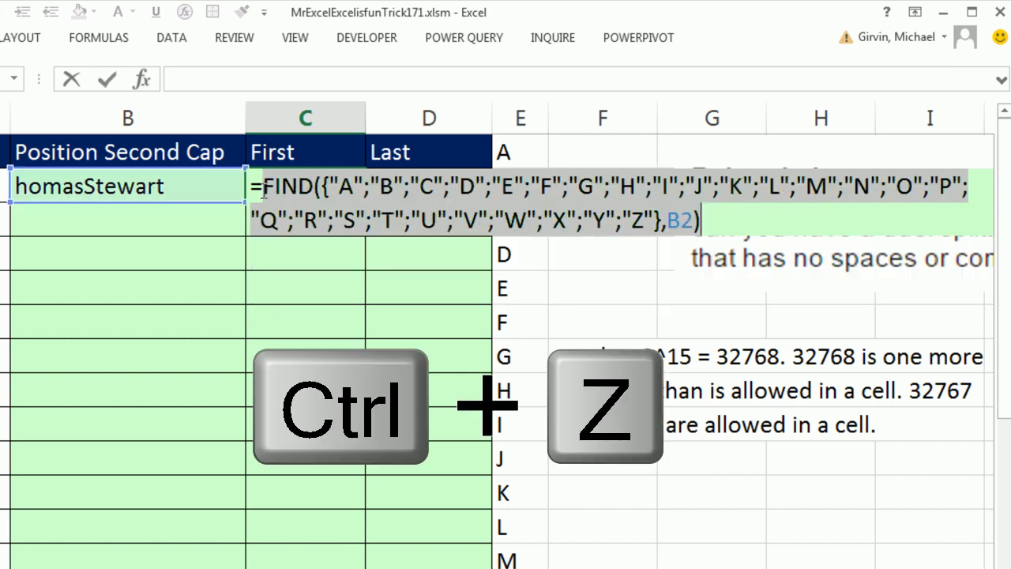
# Step: Wrap the FIND expression in C2 in a LOOKUP function with 2^15 as the lookup value and enter the formula
pyautogui.click(262, 186)
pyautogui.write('look')
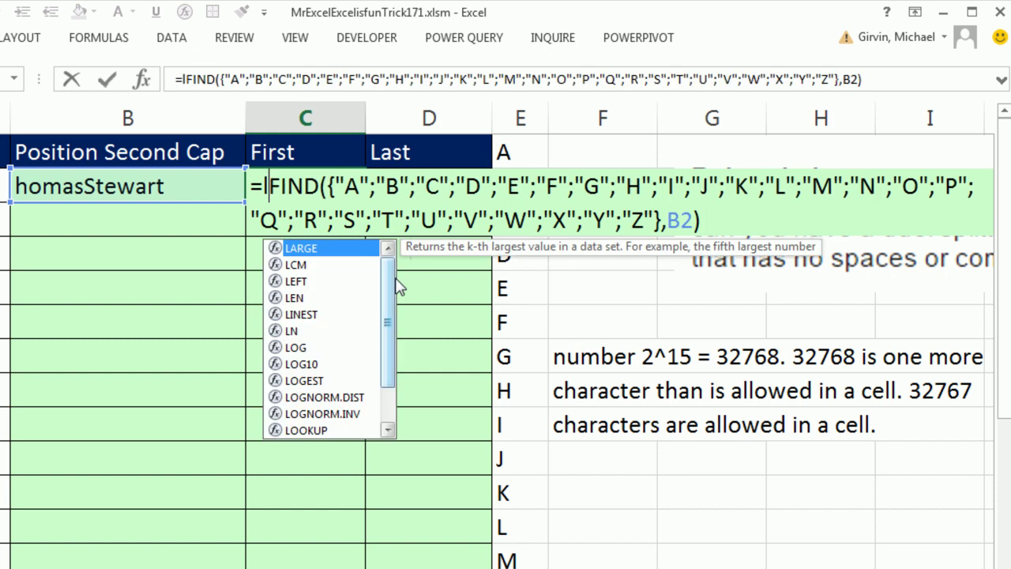
pyautogui.press('Tab')
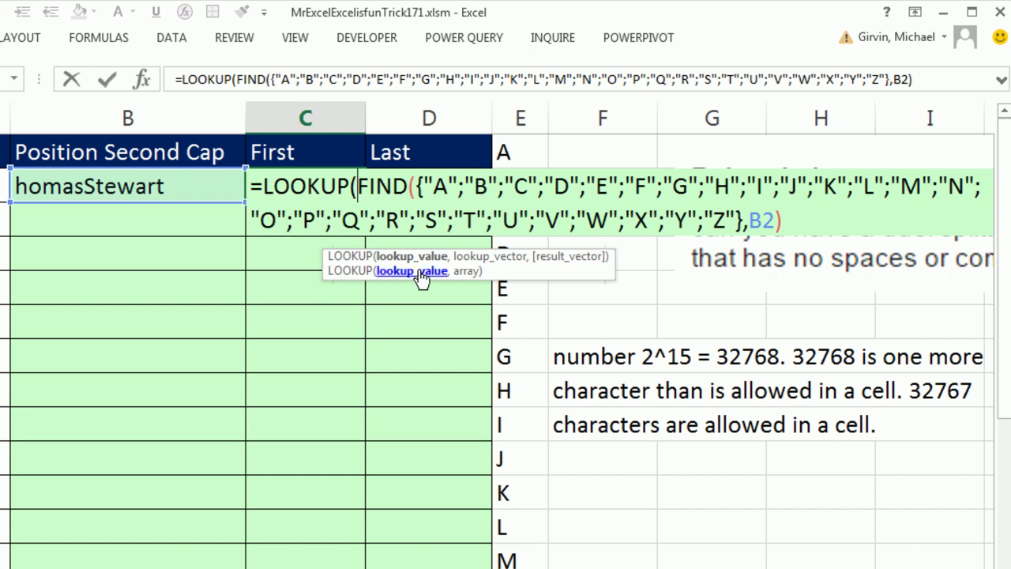
pyautogui.click(422, 280)
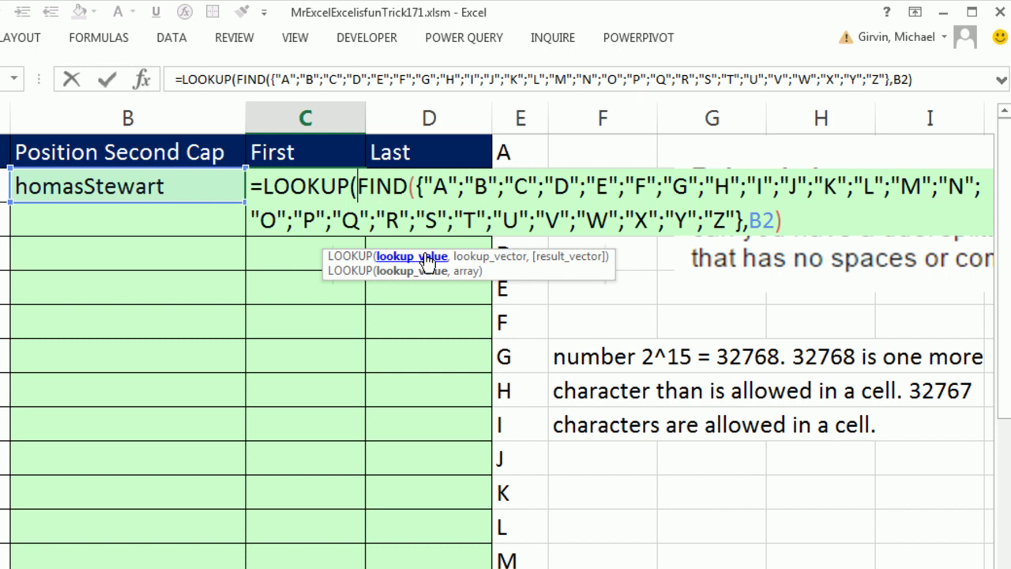
pyautogui.write(',')
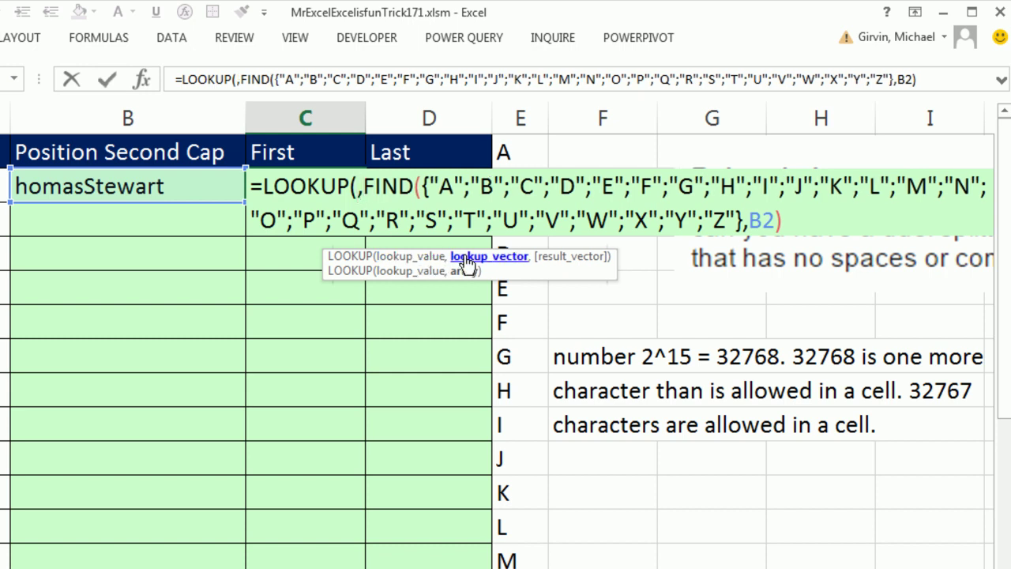
pyautogui.click(467, 257)
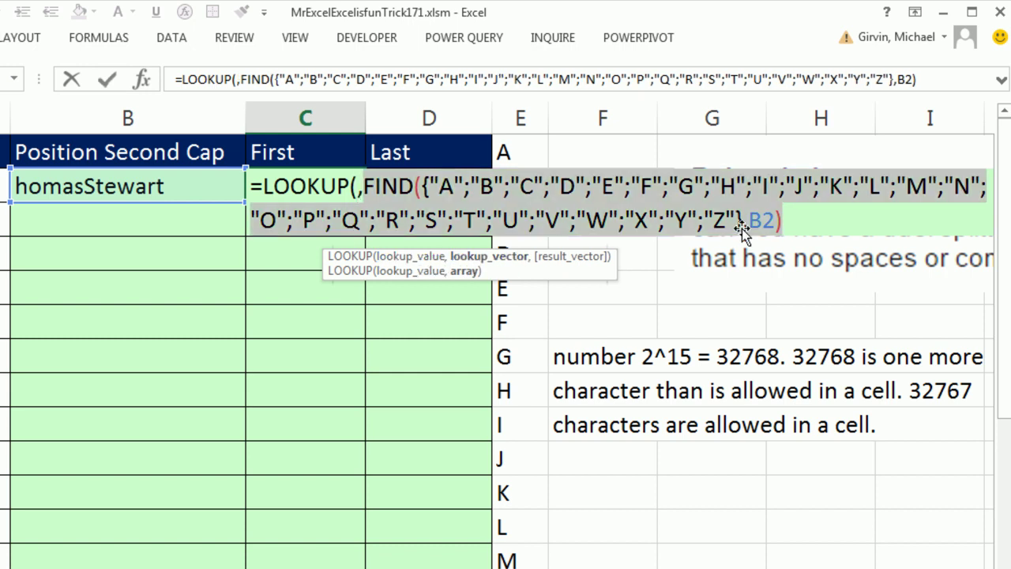
pyautogui.click(358, 187)
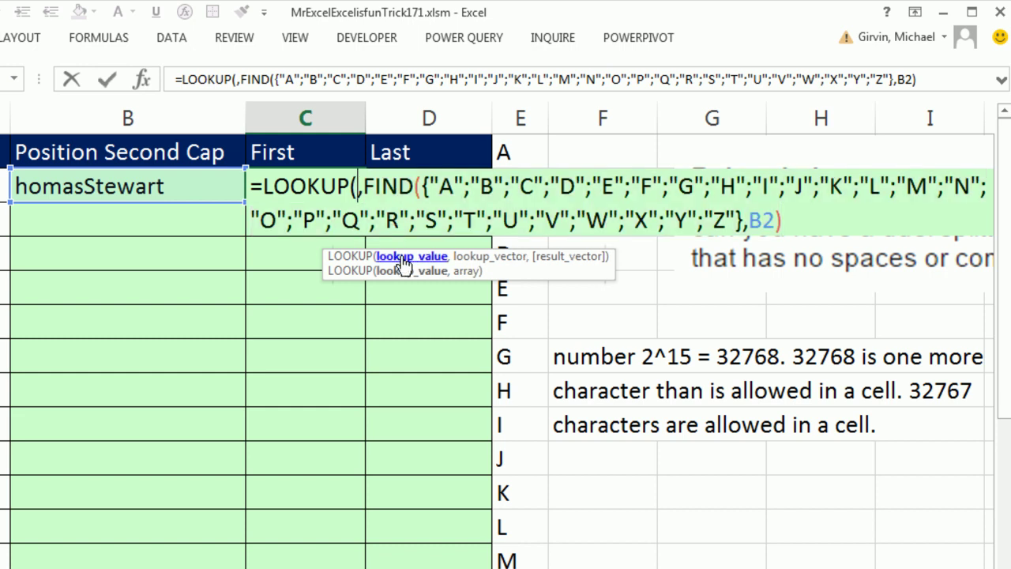
pyautogui.write('2^15')
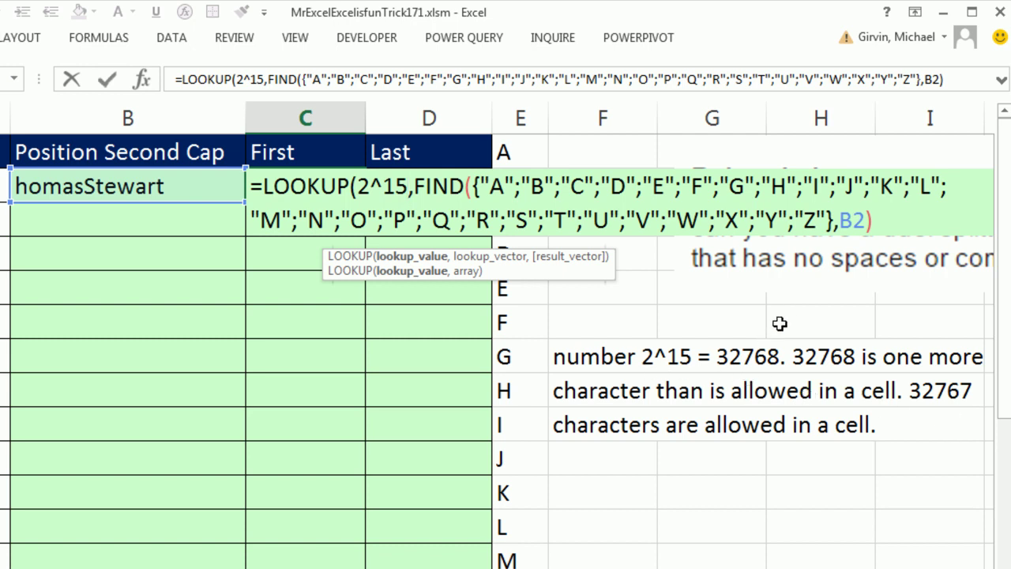
pyautogui.click(889, 218)
pyautogui.write(')')
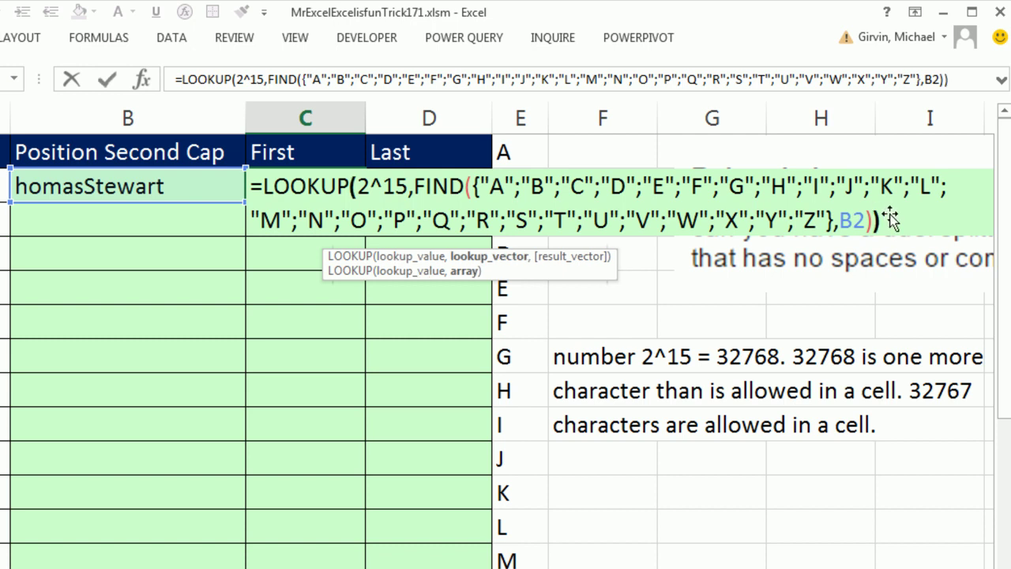
pyautogui.press('Return')
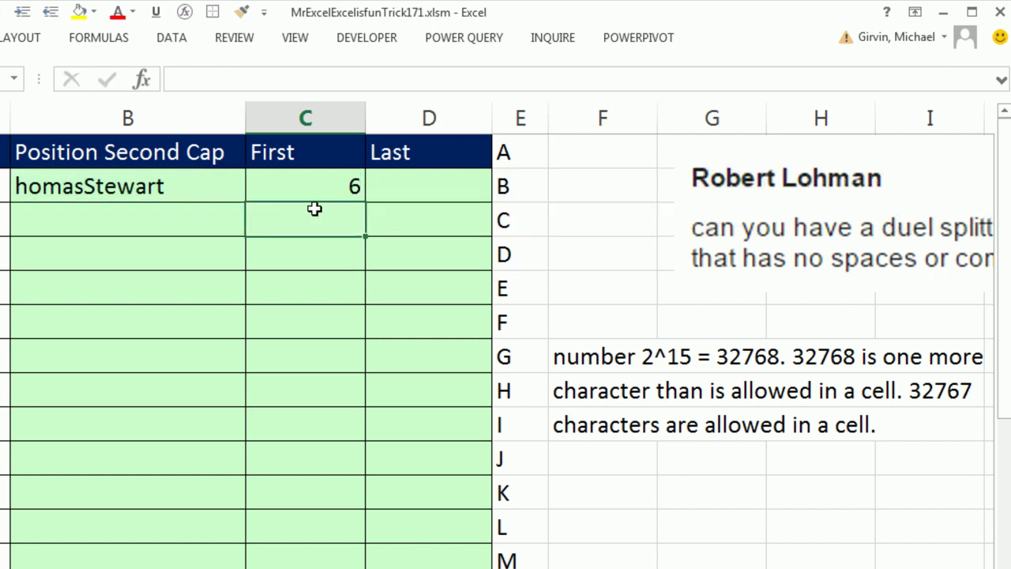
# Step: Append +1 to the LOOKUP formula in C2
pyautogui.doubleClick(286, 185)
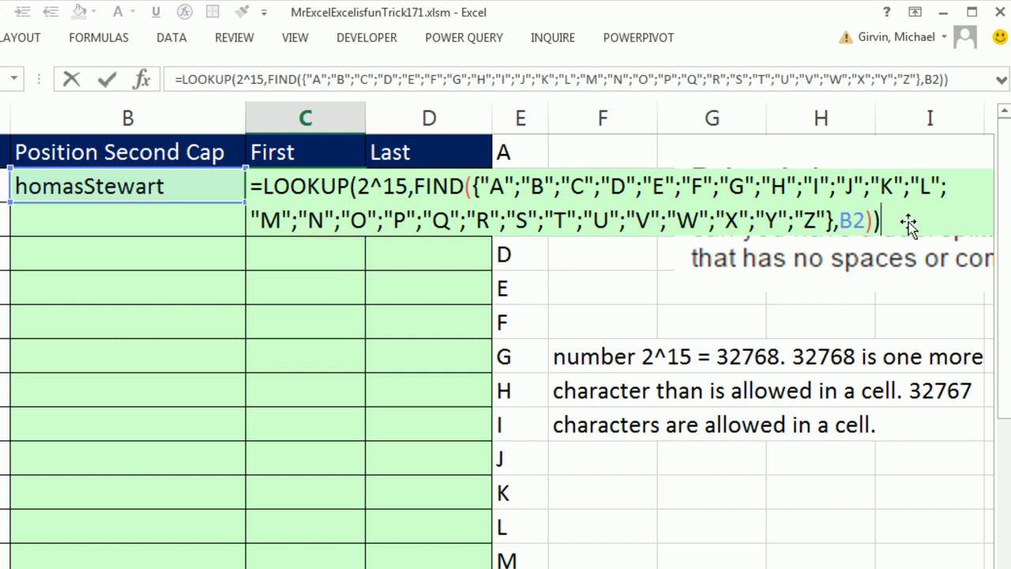
pyautogui.write('+1')
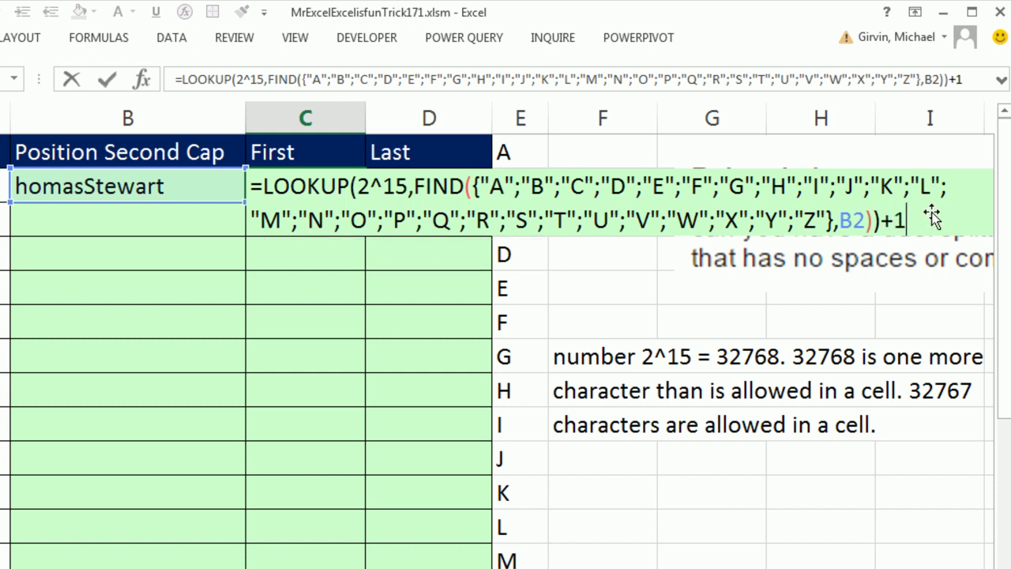
pyautogui.hotkey('ctrl', 'Return')
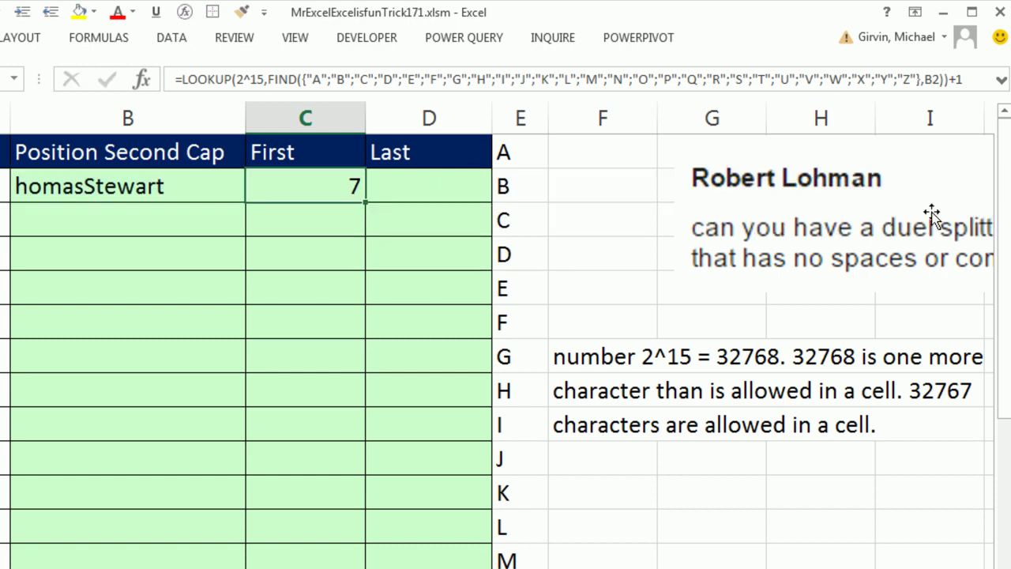
# Step: Copy the expression RIGHT(A2,LEN(A2)-1) from B2 without its equals sign, leave B2 unchanged, and select C2
pyautogui.doubleClick(265, 185)
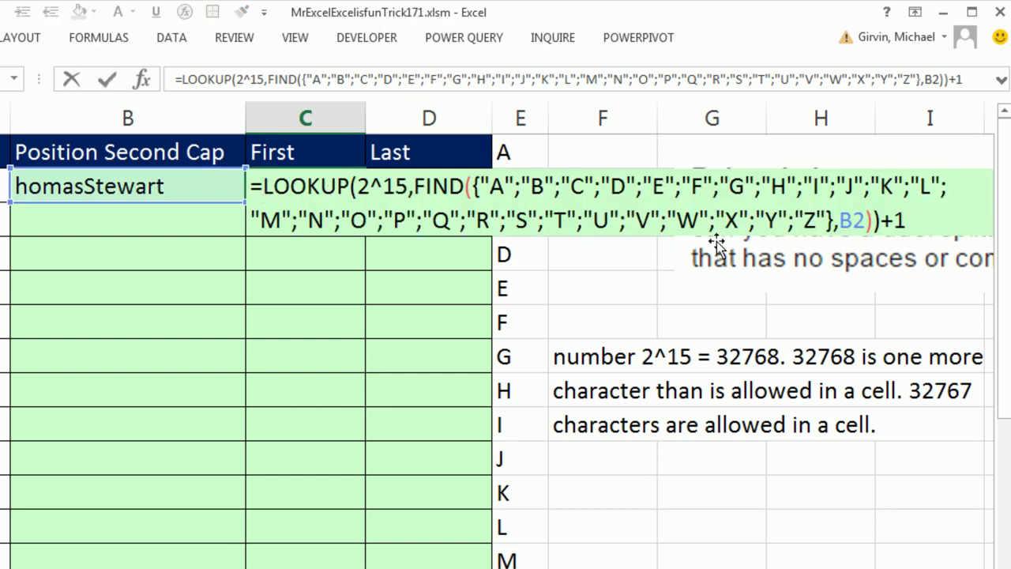
pyautogui.press('Escape')
pyautogui.click(176, 186)
pyautogui.doubleClick(176, 185)
pyautogui.moveTo(26, 186); pyautogui.dragTo(323, 187)
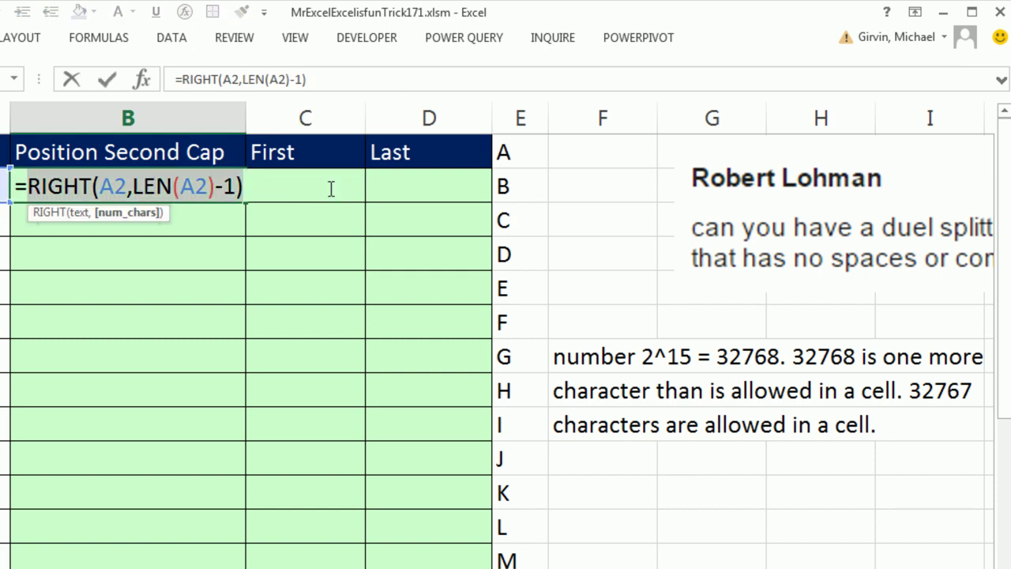
pyautogui.hotkey('ctrl', 'c')
pyautogui.press('Escape')
pyautogui.click(266, 189)
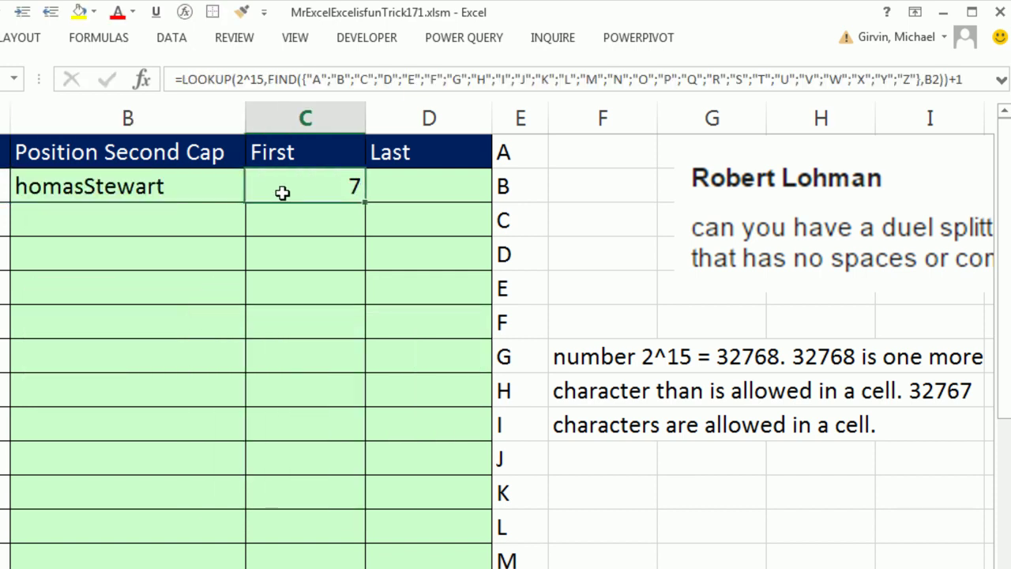
# Step: Replace the B2 reference in C2's LOOKUP formula with the copied expression RIGHT(A2,LEN(A2)-1) and enter the formula
pyautogui.doubleClick(267, 189)
pyautogui.doubleClick(846, 221)
pyautogui.hotkey('ctrl', 'v')
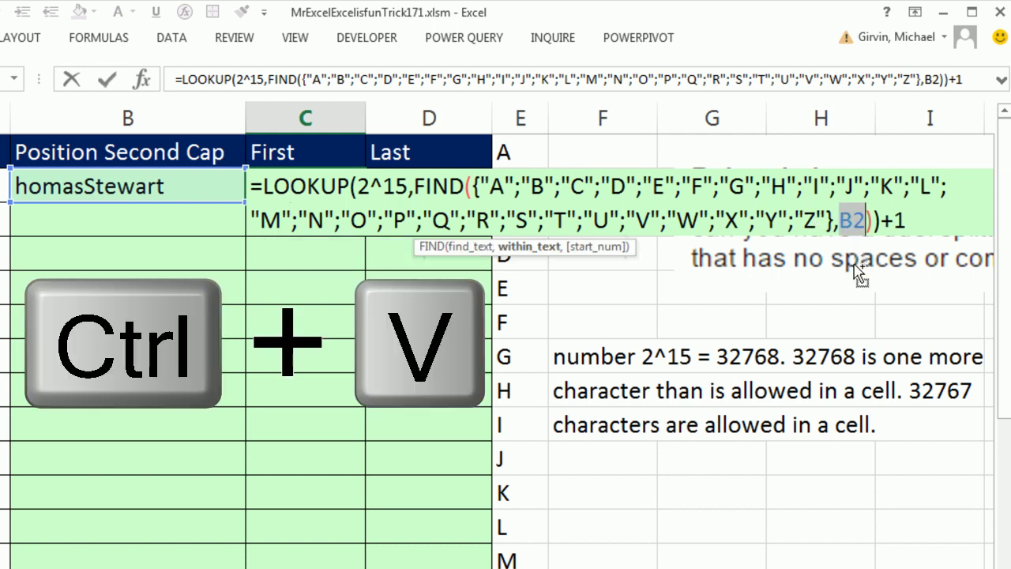
pyautogui.hotkey('ctrl', 'Return')
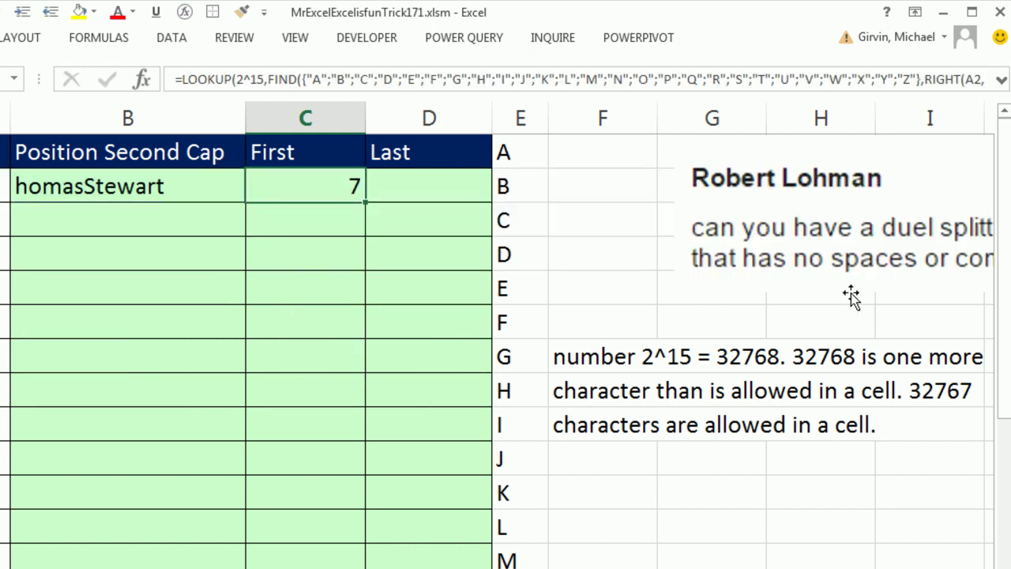
# Step: Clear B2 and move the complete LOOKUP formula from C2 into B2
pyautogui.click(188, 188)
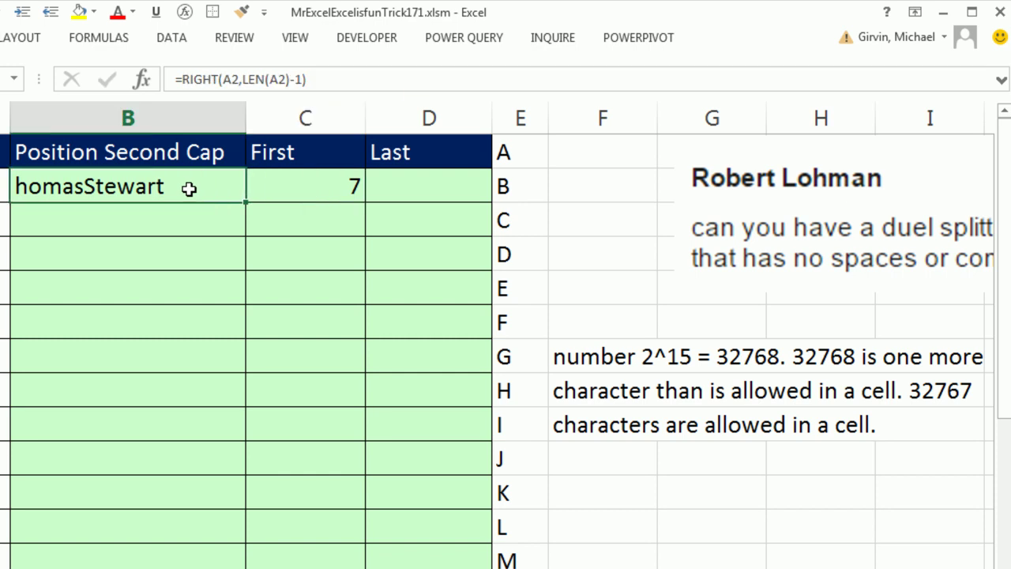
pyautogui.write('\\')
pyautogui.press('Escape')
pyautogui.press('Delete')
pyautogui.click(304, 194)
pyautogui.moveTo(243, 187); pyautogui.dragTo(18, 194)
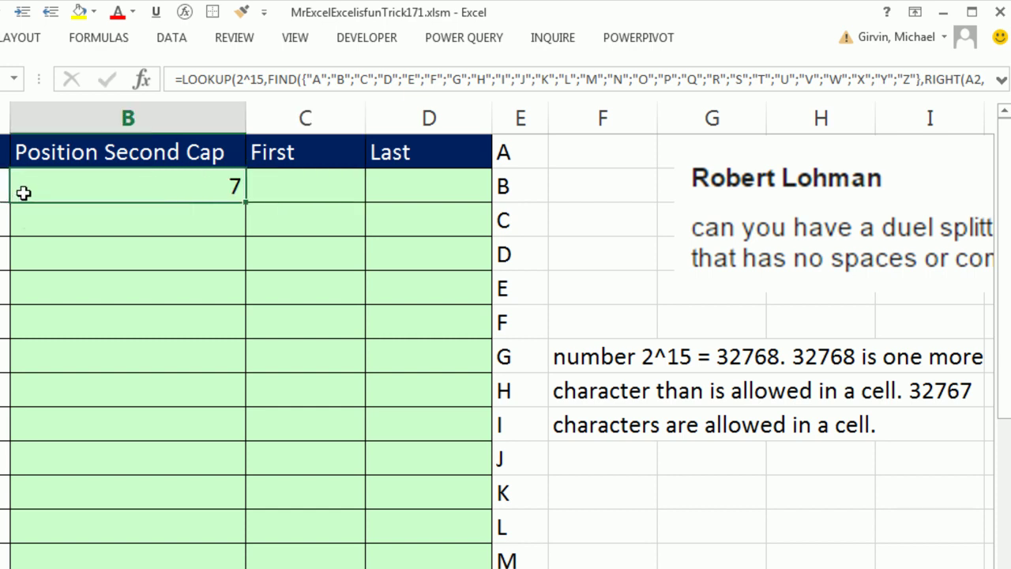
pyautogui.doubleClick(22, 192)
pyautogui.press('Escape')
# Step: Enter =LEFT(A2,B2-1) in C2 to extract the first name
pyautogui.click(324, 188)
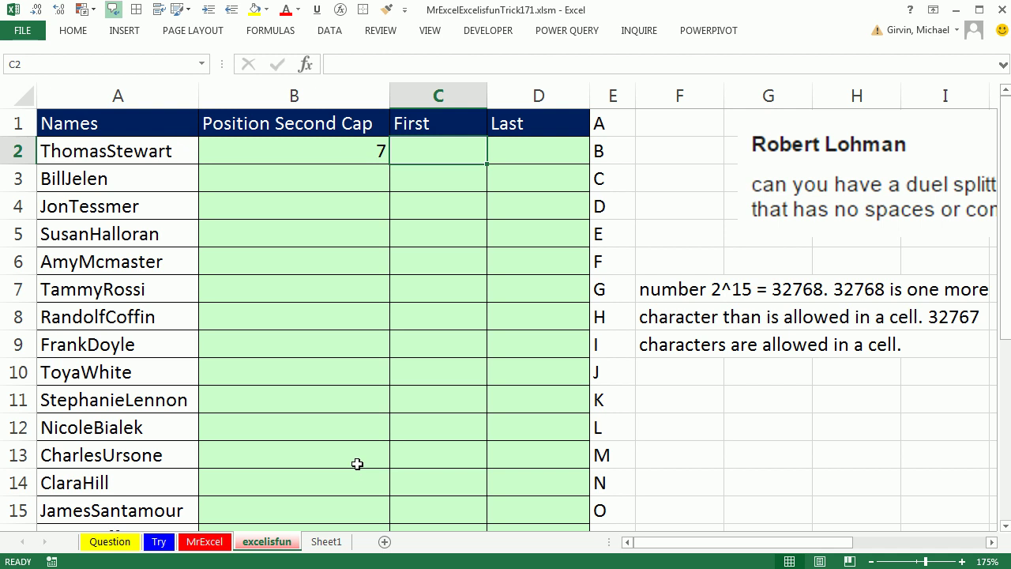
pyautogui.write('=lef')
pyautogui.press('Tab')
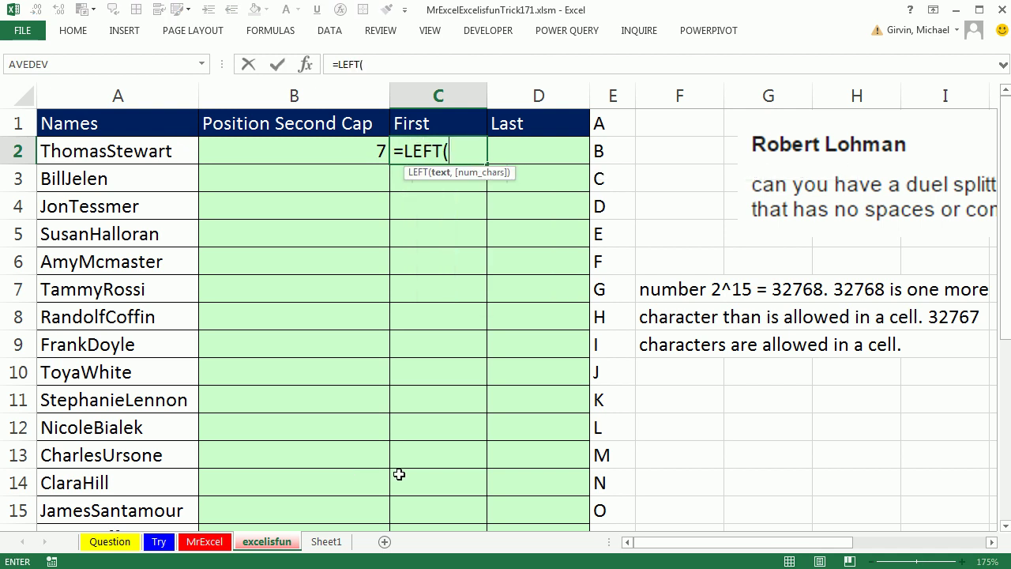
pyautogui.press('Left')
pyautogui.press('Left')
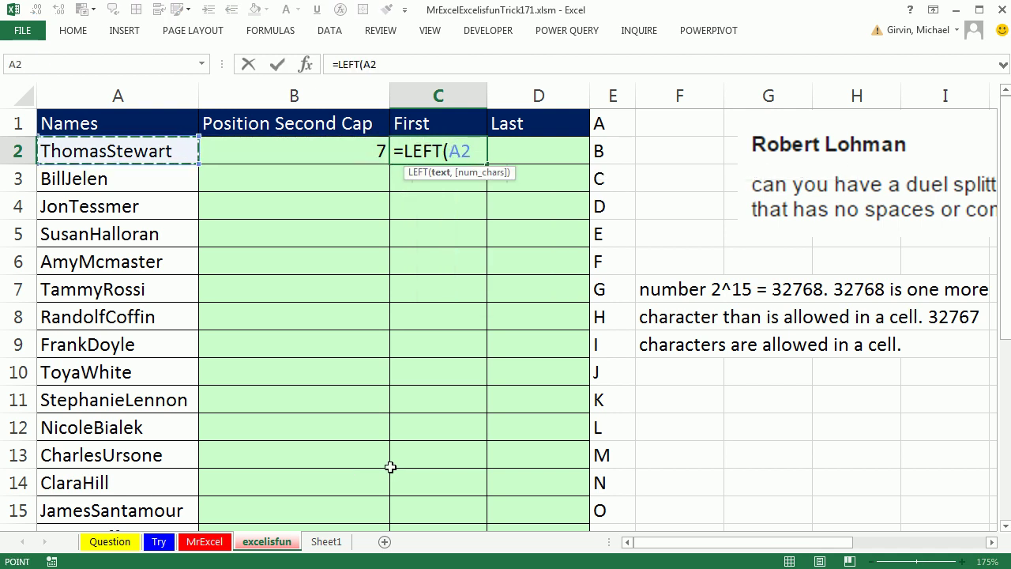
pyautogui.write(',')
pyautogui.press('Left')
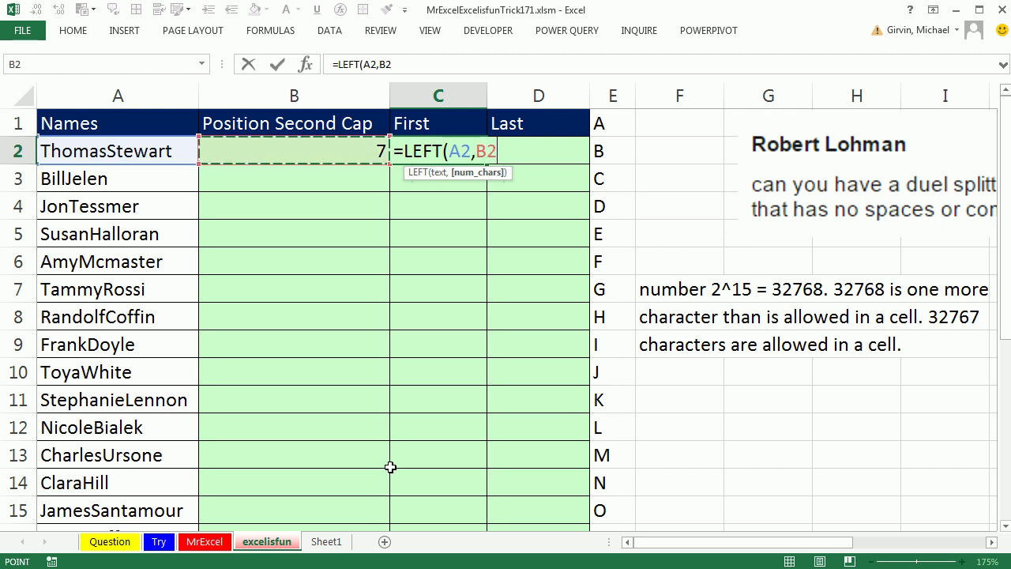
pyautogui.write('-1')
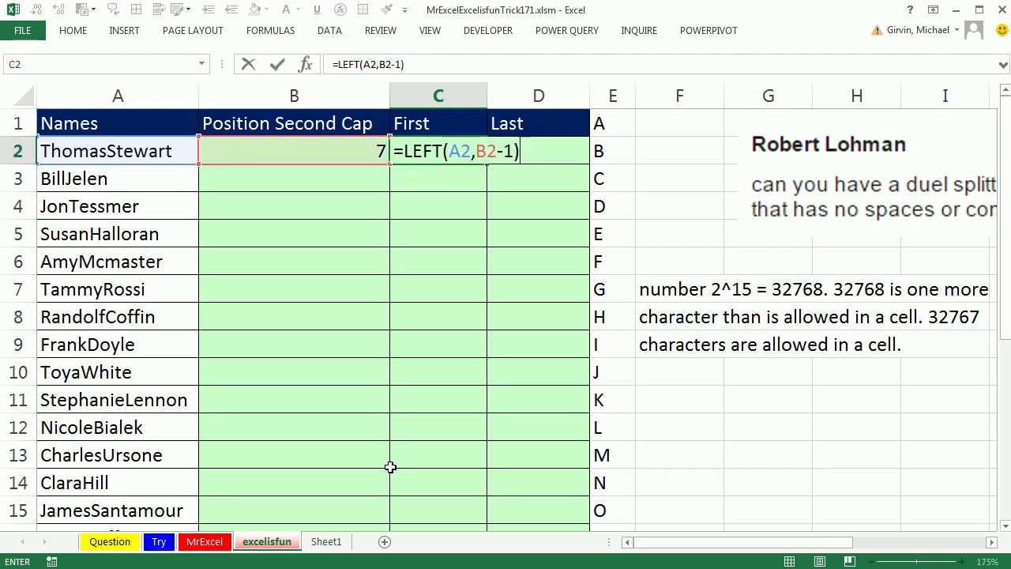
pyautogui.hotkey('ctrl', 'Return')
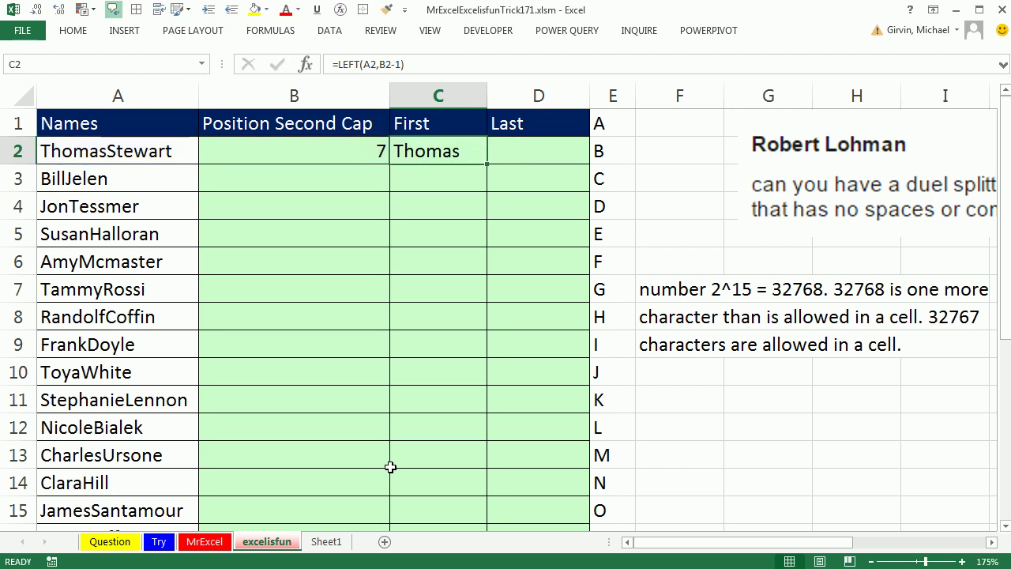
# Step: Enter =REPLACE(A2,1,B2-1,"") in D2 to extract the last name
pyautogui.press('Right')
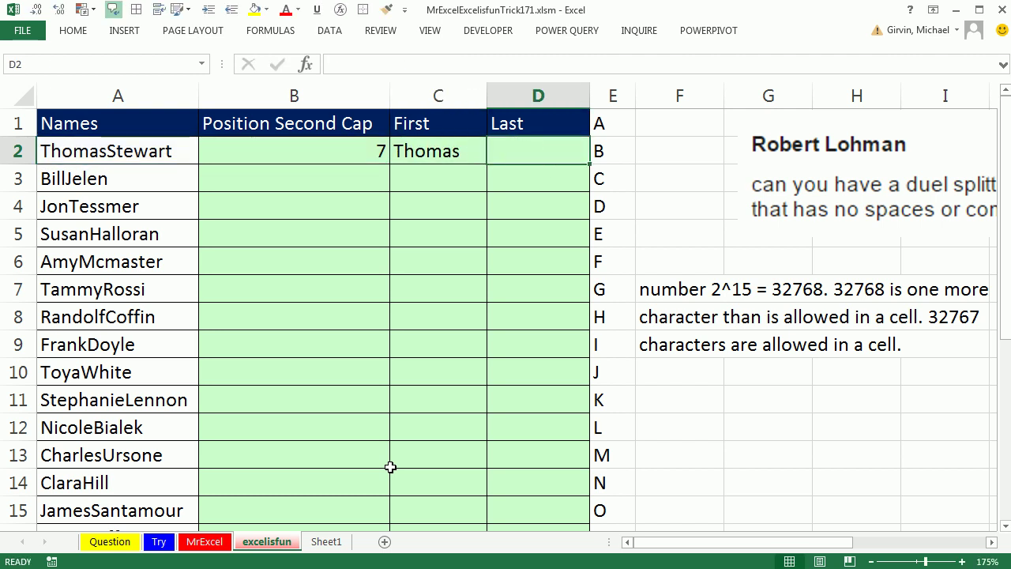
pyautogui.write('=replace(')
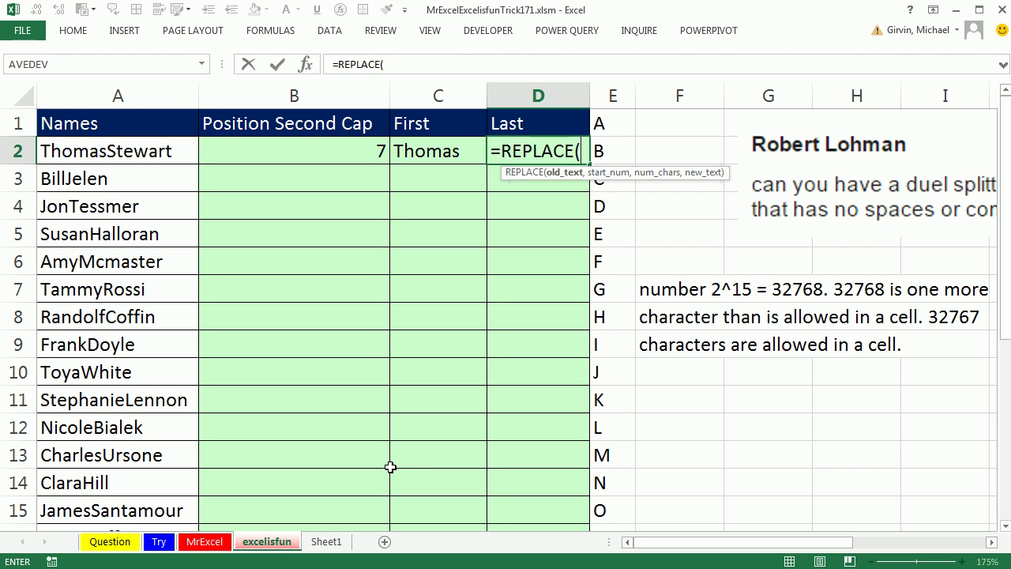
pyautogui.click(172, 147)
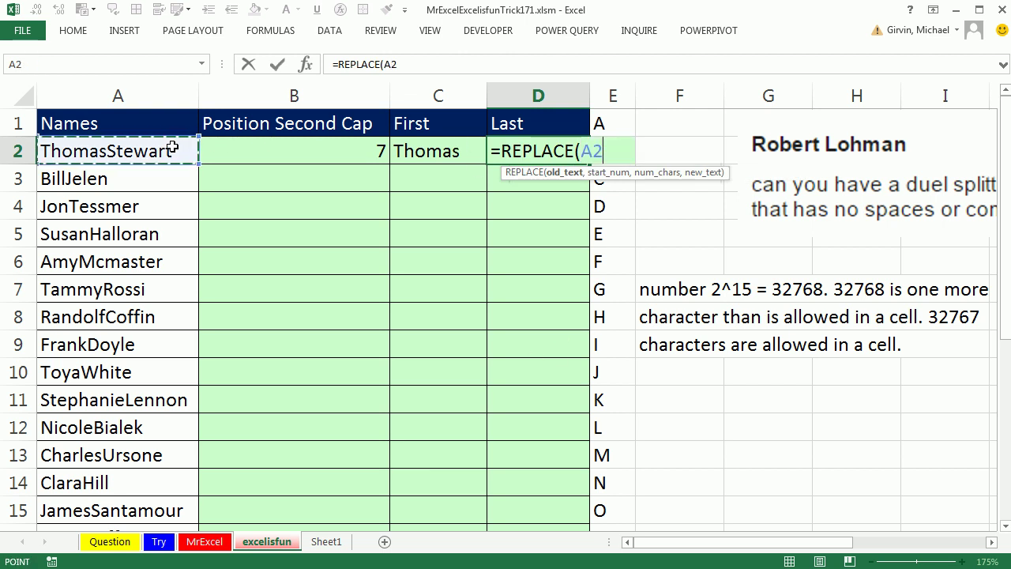
pyautogui.write(',1')
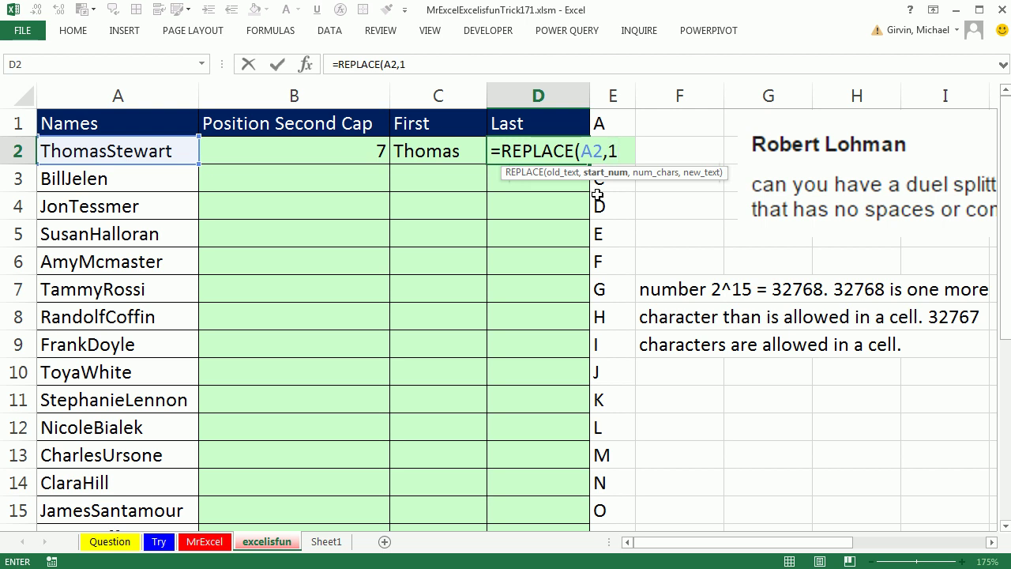
pyautogui.write(',')
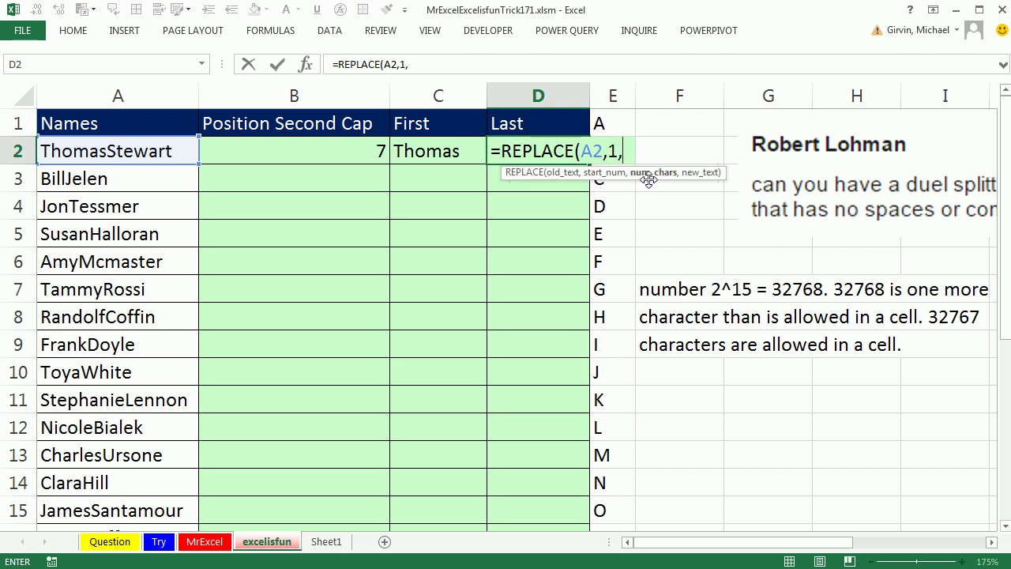
pyautogui.click(318, 155)
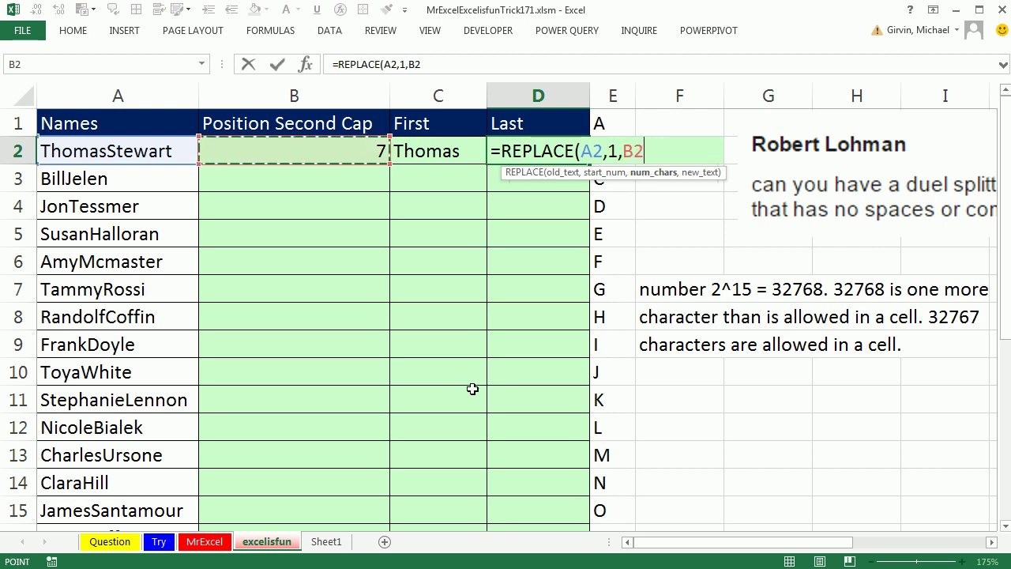
pyautogui.write('-1')
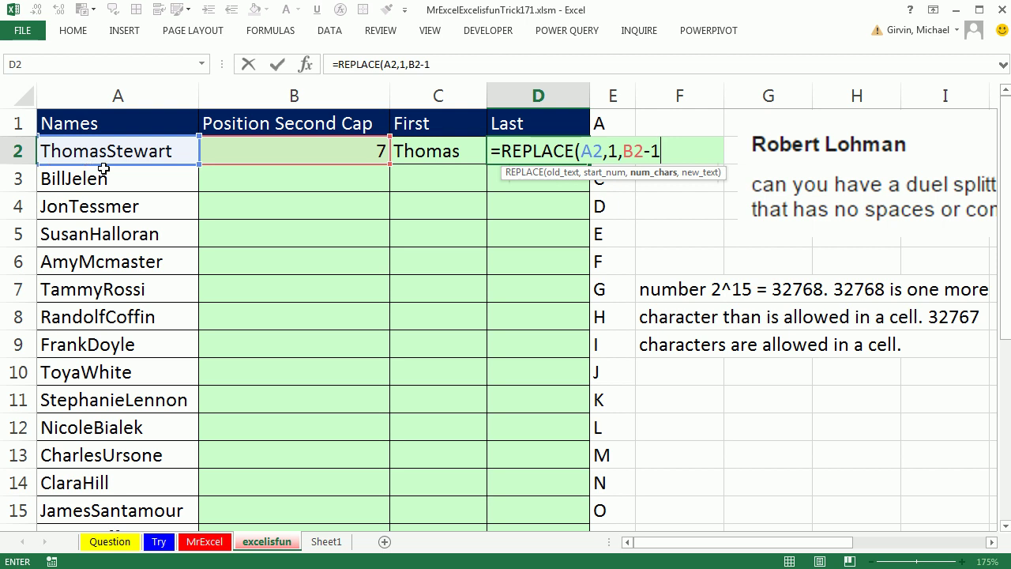
pyautogui.write(',')
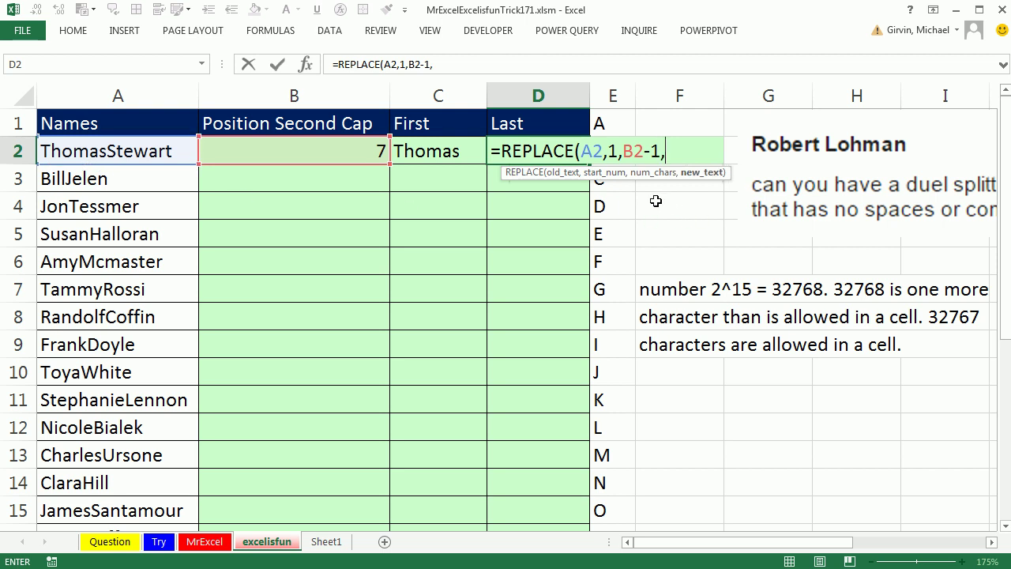
pyautogui.write('"")')
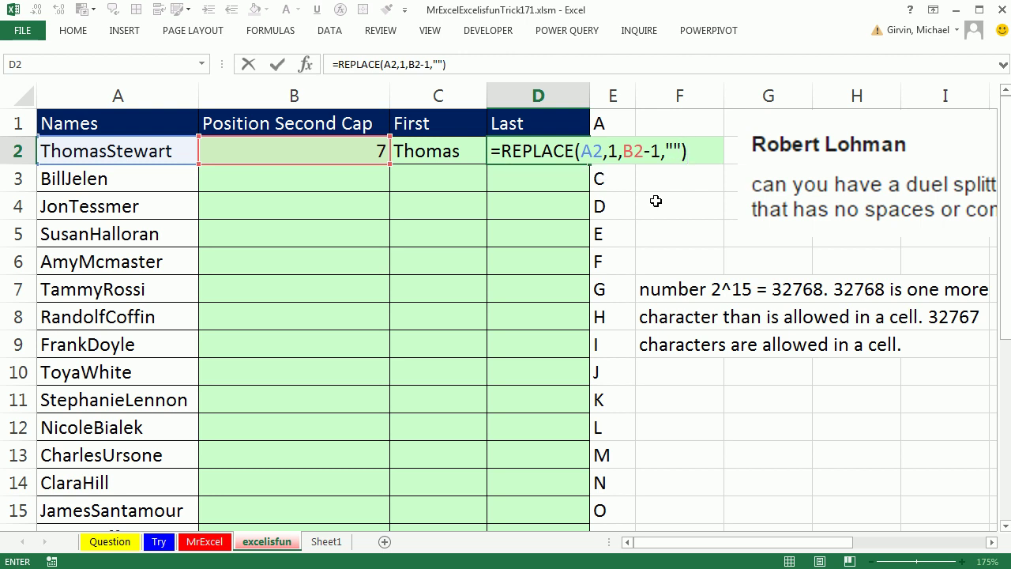
pyautogui.hotkey('ctrl', 'Return')
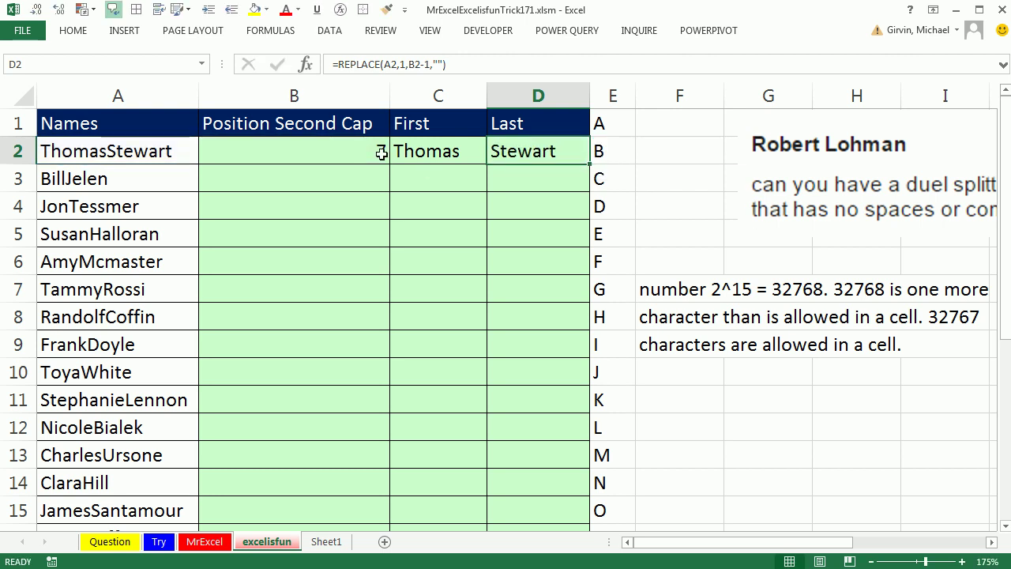
# Step: Copy the formulas in B2:D2 down through row 26 and check the filled rows
pyautogui.moveTo(313, 140); pyautogui.dragTo(542, 153)
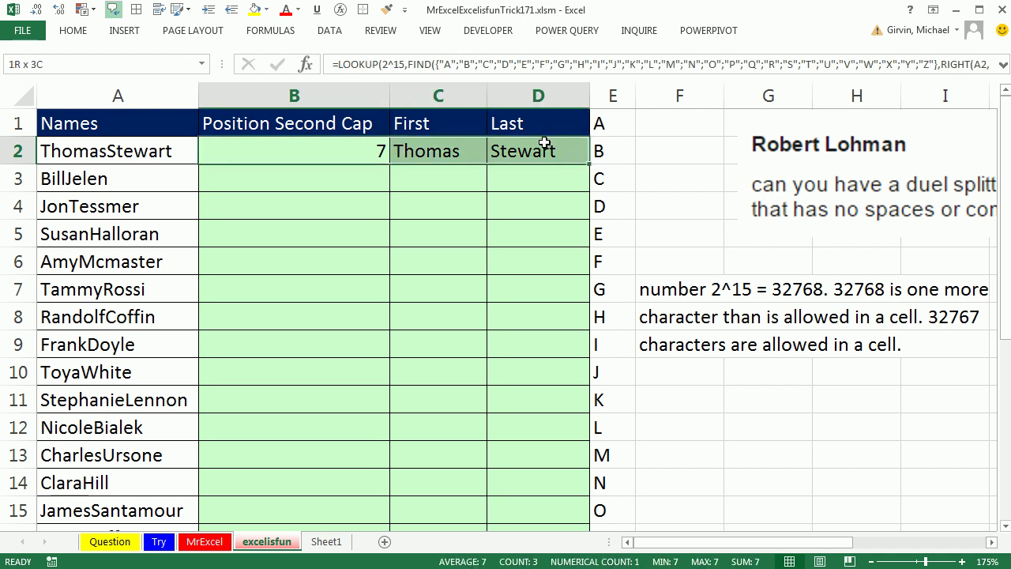
pyautogui.doubleClick(589, 165)
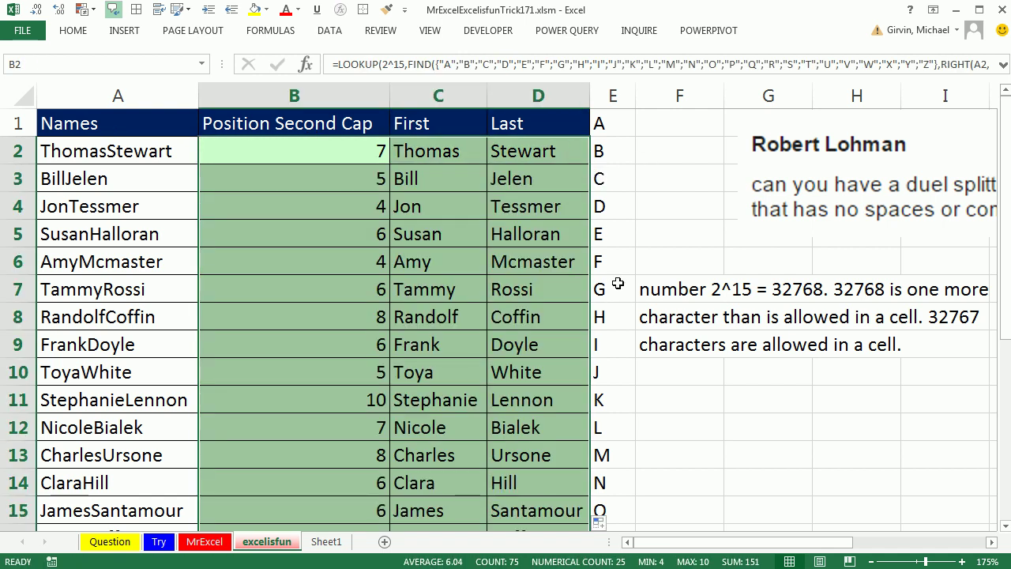
pyautogui.scroll(-5, 617, 284)
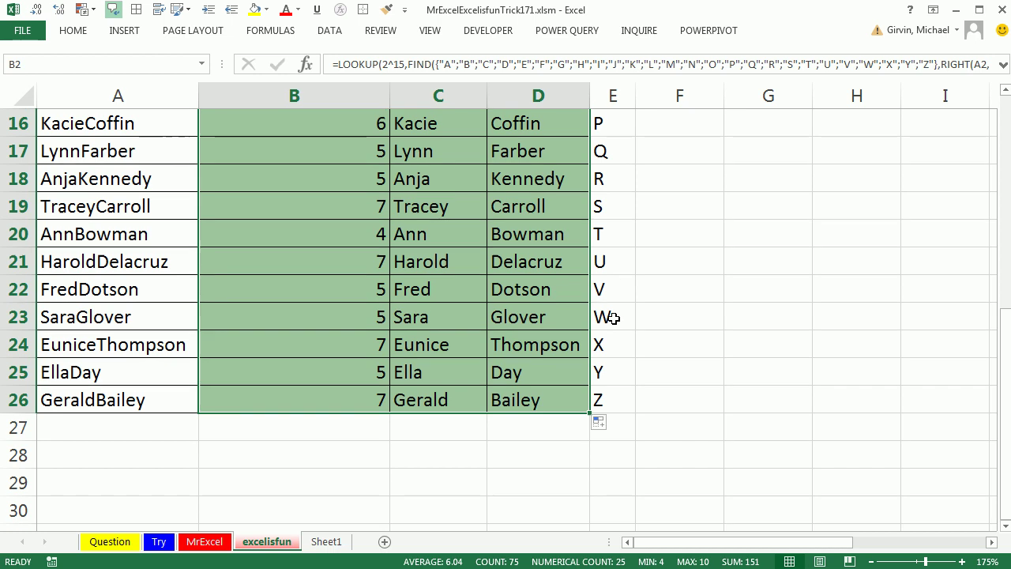
pyautogui.scroll(5, 611, 316)
# Step: Examine the finished LOOKUP formula in B2
pyautogui.click(343, 156)
pyautogui.press('F2')
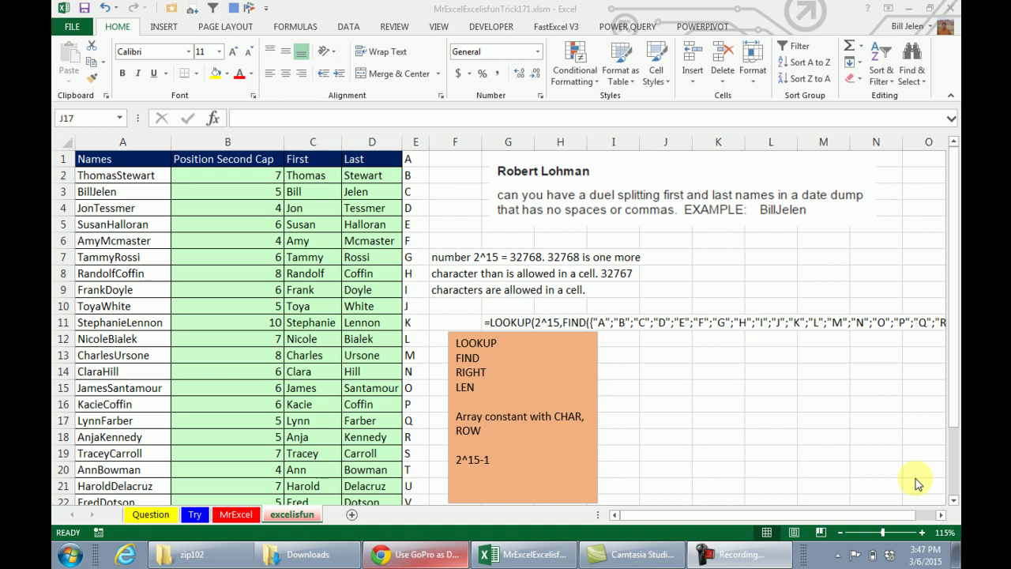
pyautogui.click(270, 177)
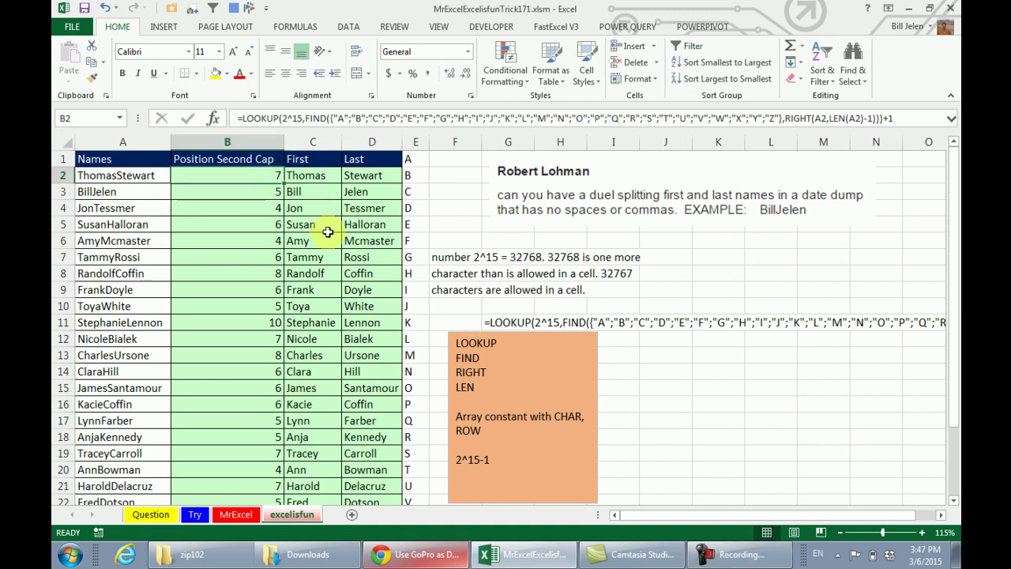